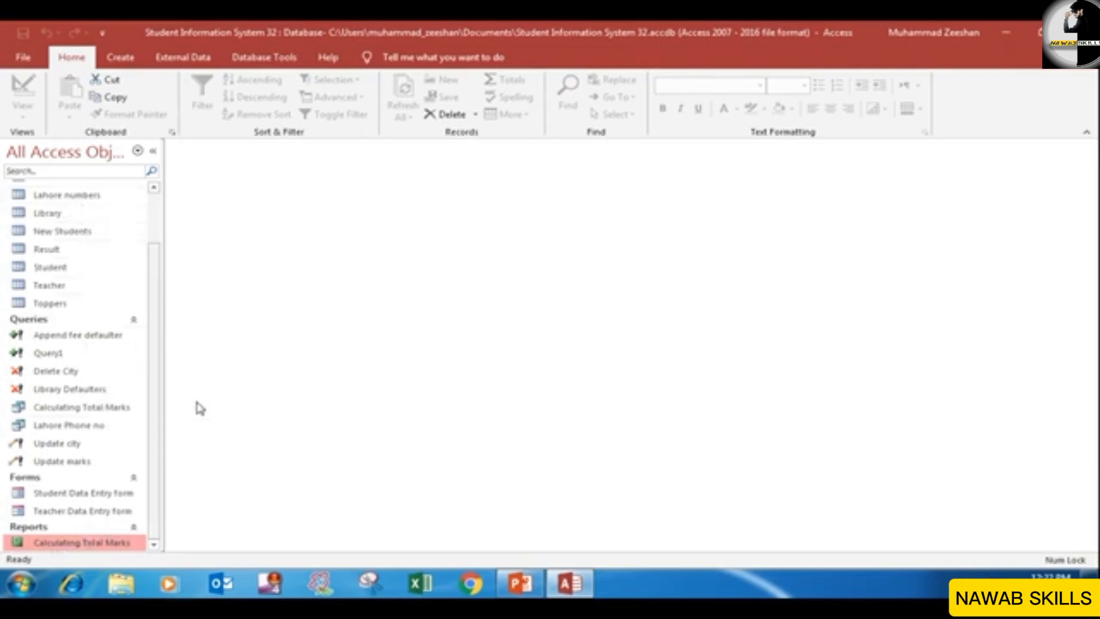
Look through the database's tables, queries, forms and reports, including the Student and Teacher Data Entry forms
left_click(156, 213)
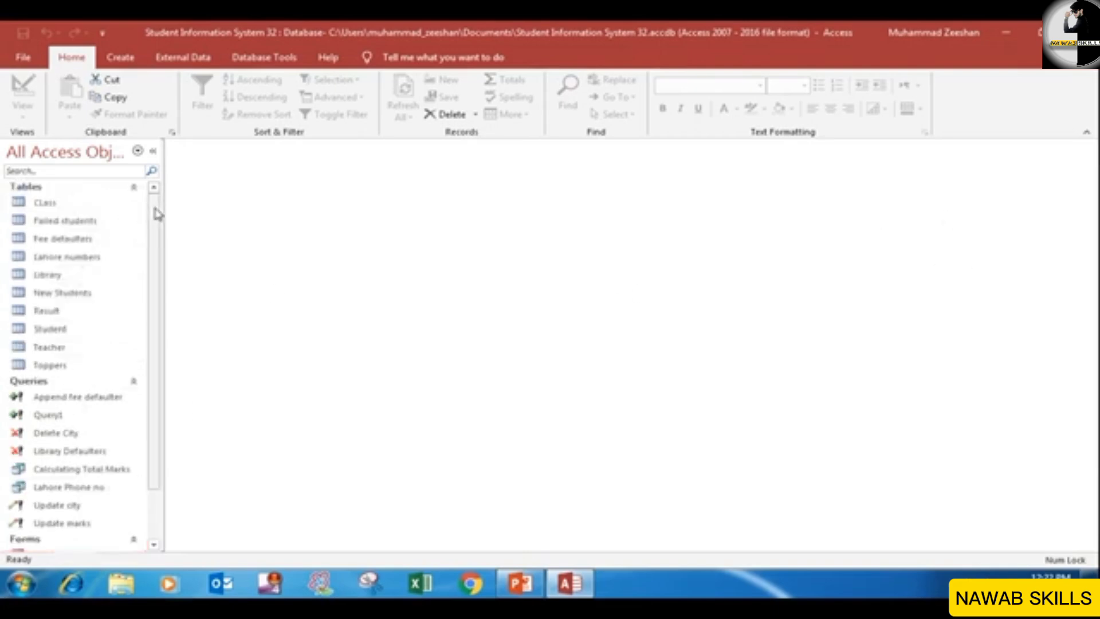
scroll(156, 214, "down", 2)
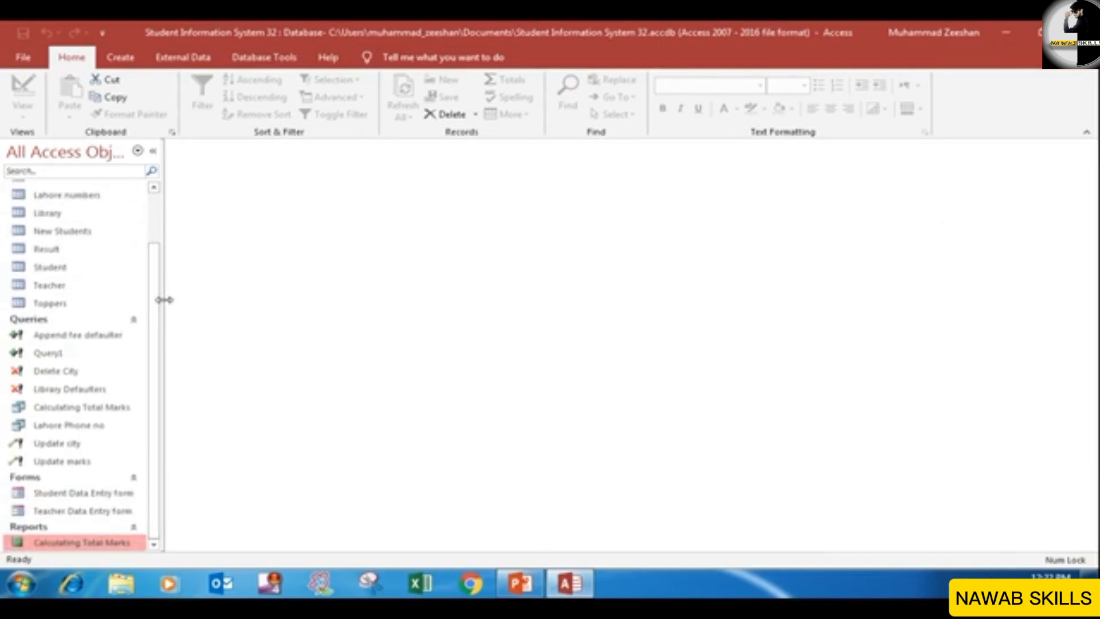
left_click(86, 494)
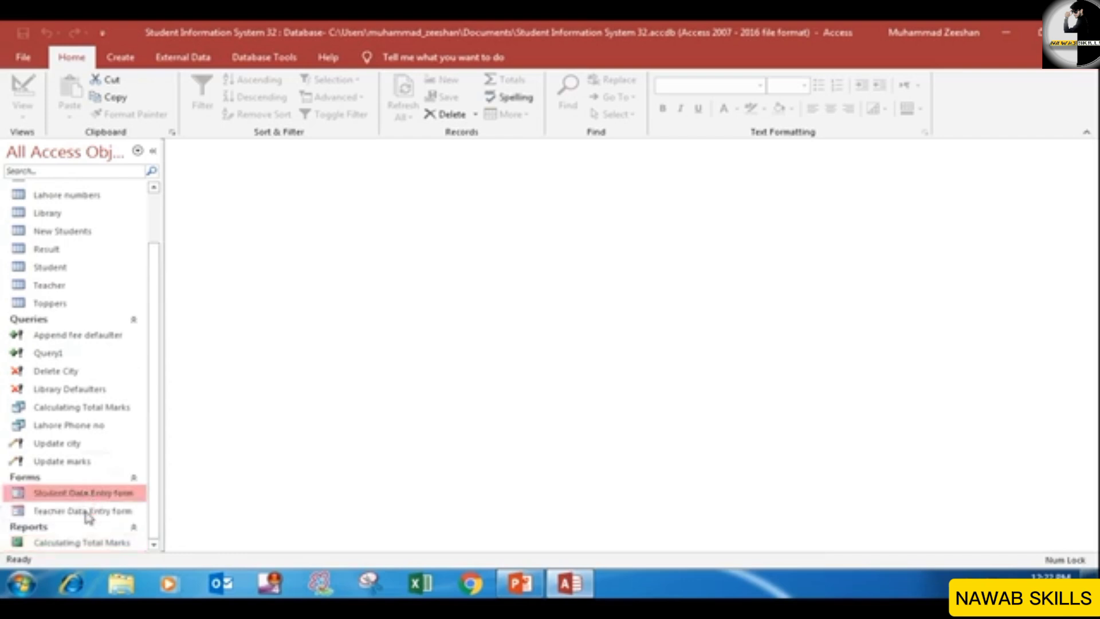
left_click(87, 511)
left_click(95, 494)
left_click(96, 511)
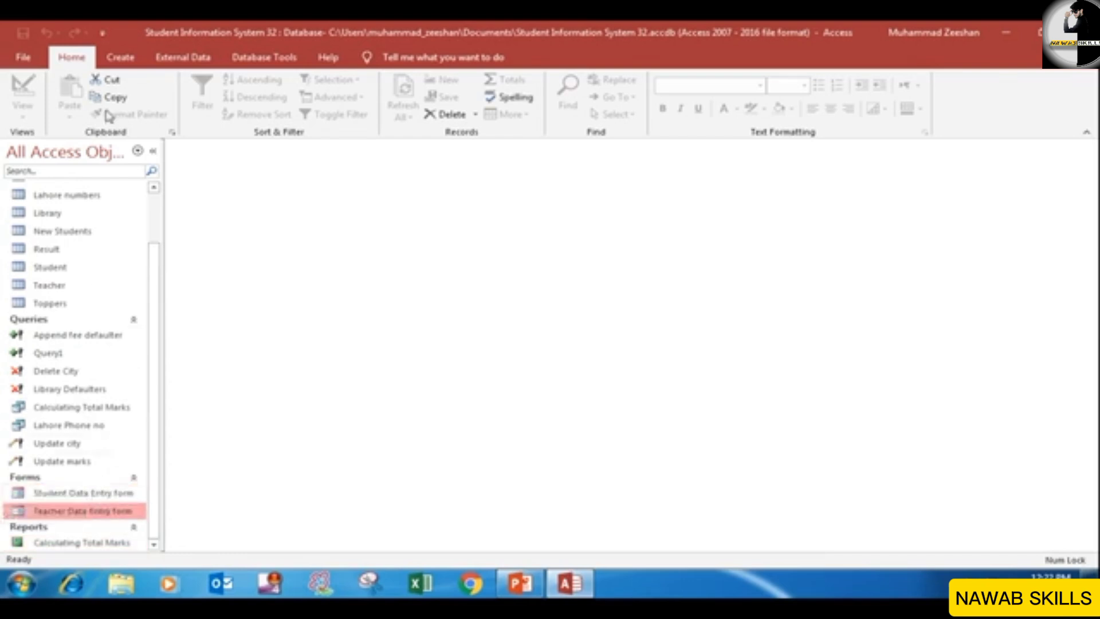
Create a navigation form with the Horizontal Tabs layout
left_click(121, 58)
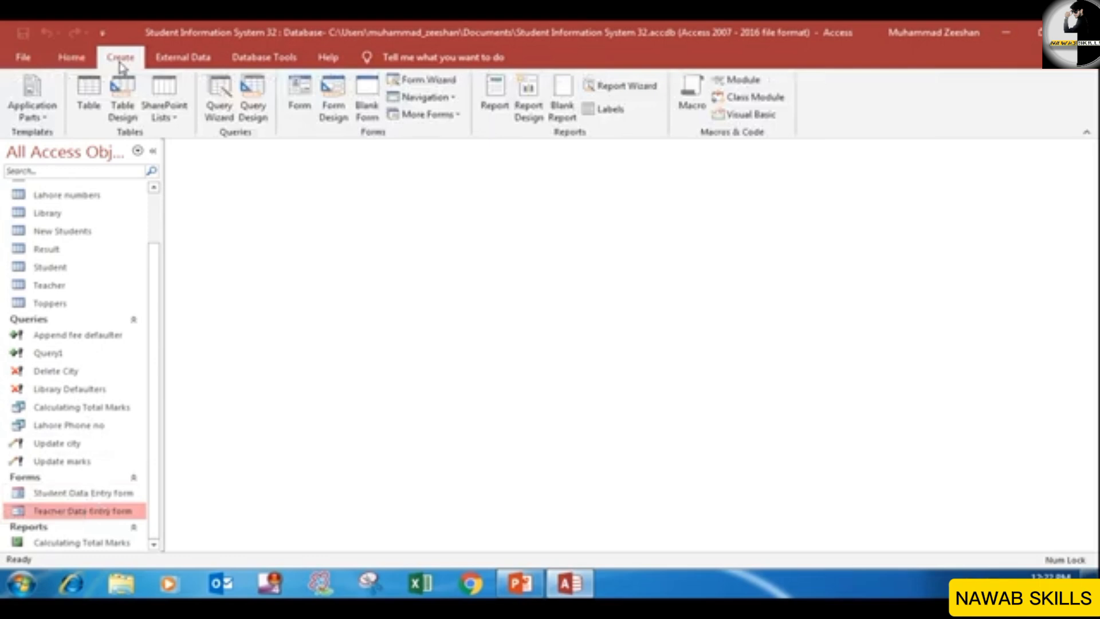
left_click(454, 103)
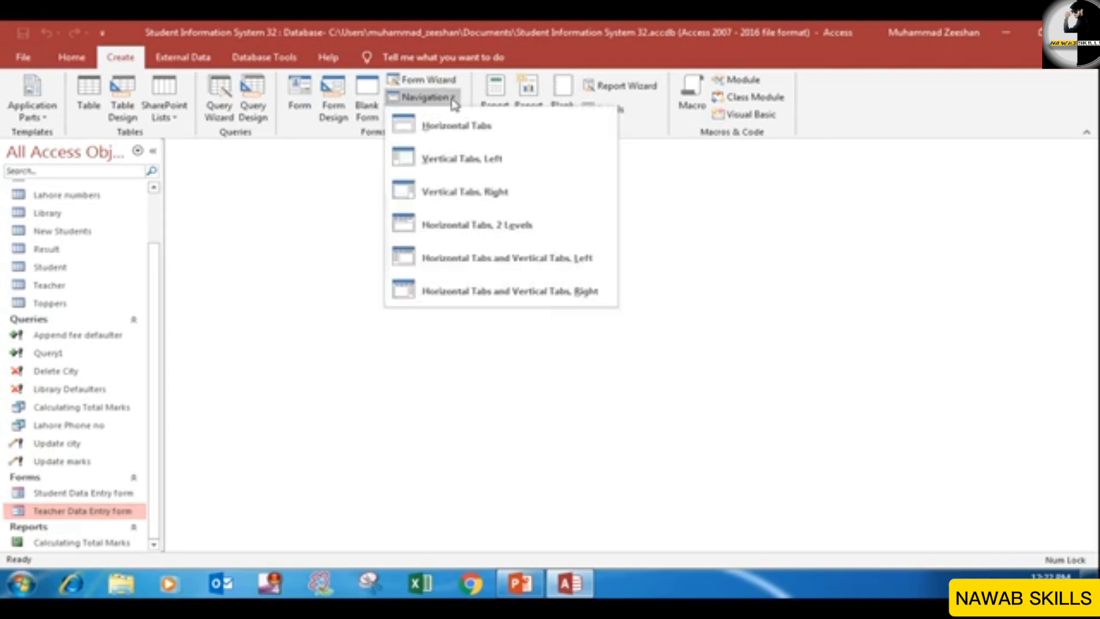
left_click(477, 135)
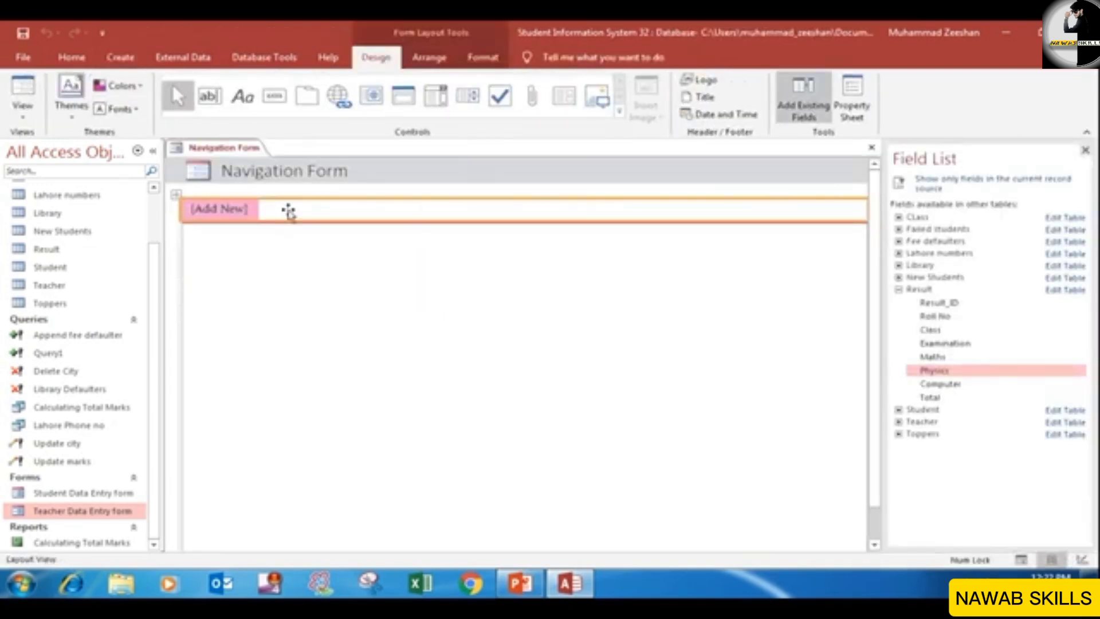
Add the Student Data Entry form and the Teacher Data Entry form as two tabs of the navigation form
left_click(245, 212)
left_click(239, 211)
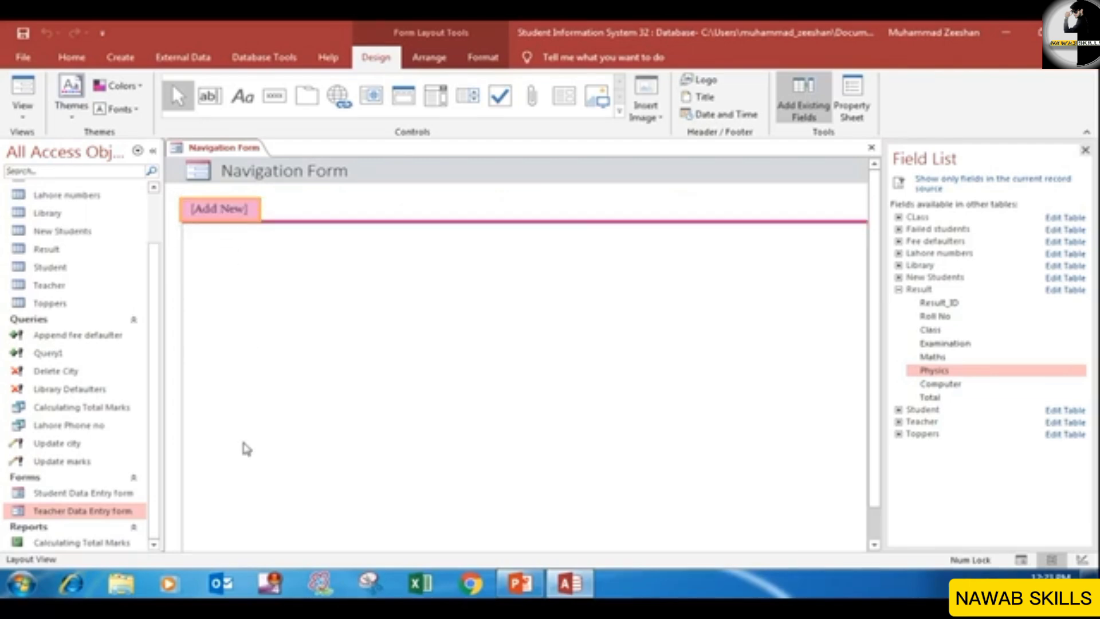
left_click(112, 494)
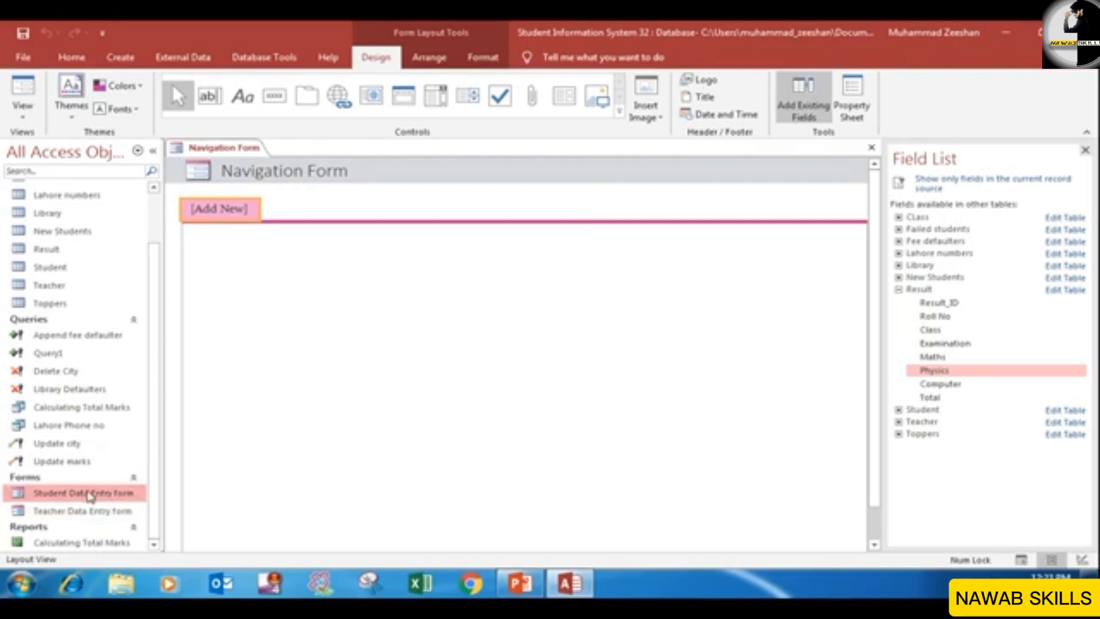
left_click_drag(91, 498, 201, 208)
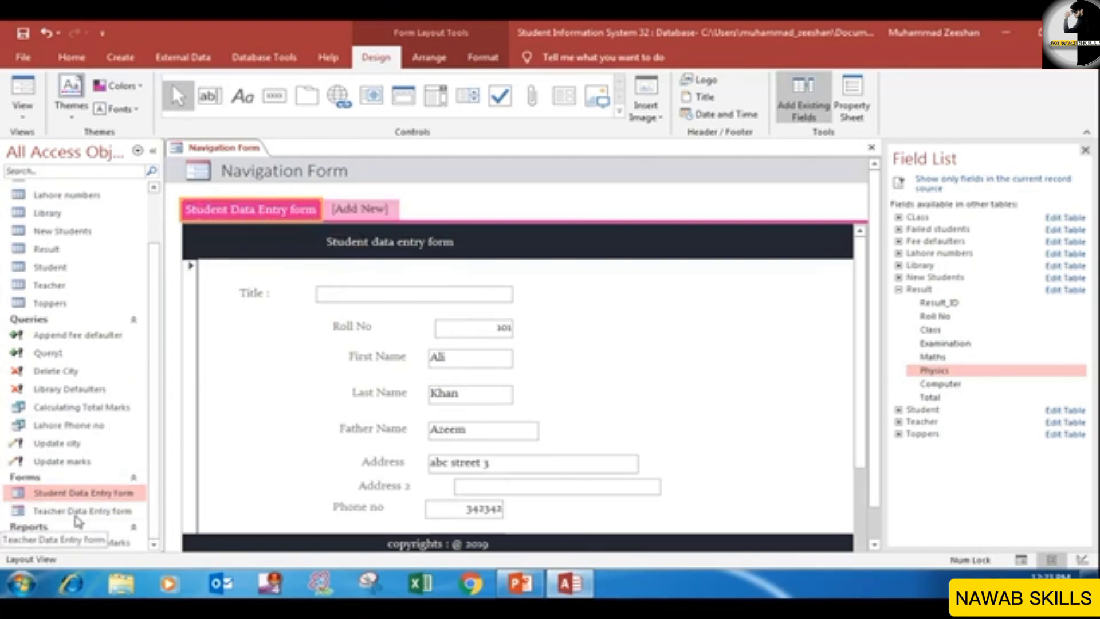
left_click_drag(80, 518, 382, 205)
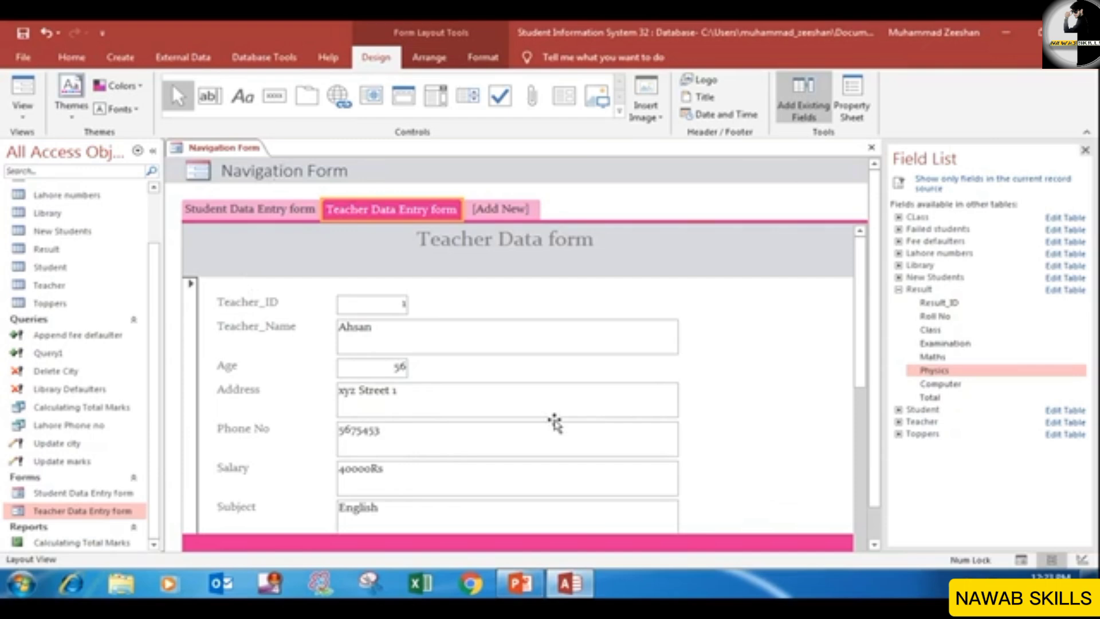
Switch between the student and teacher tabs to check the embedded forms, including the teacher form's Address field
left_click(276, 211)
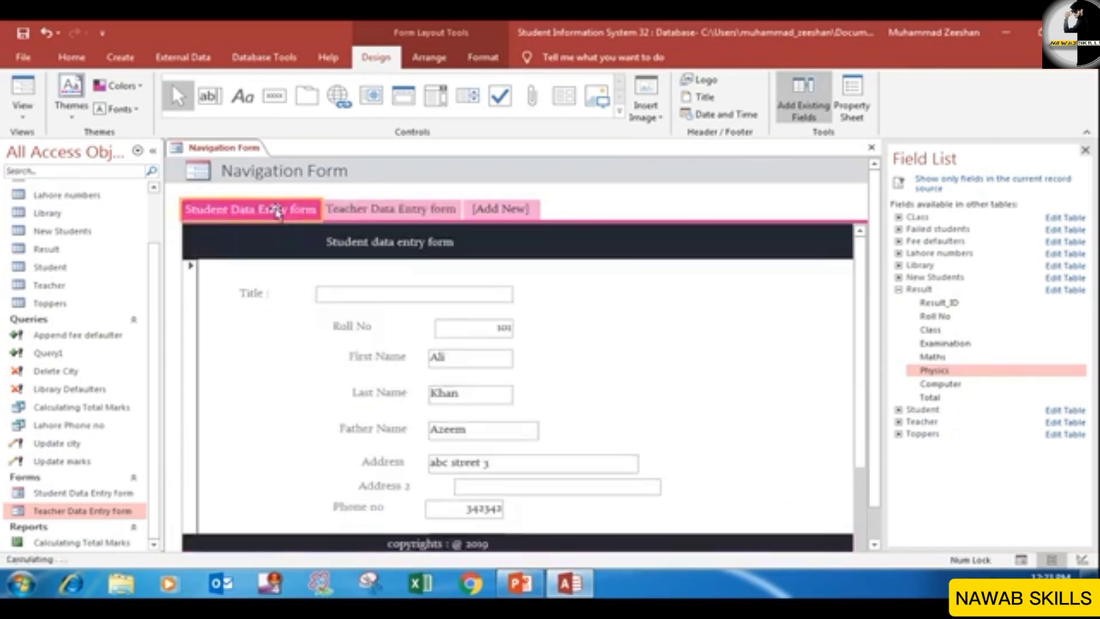
left_click(395, 212)
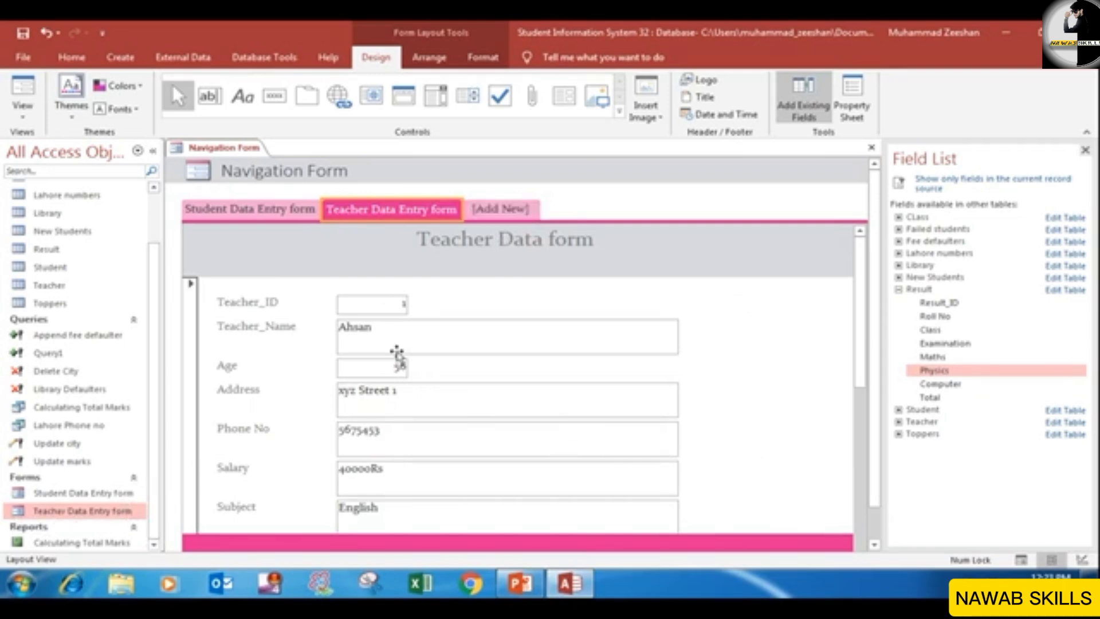
left_click(283, 211)
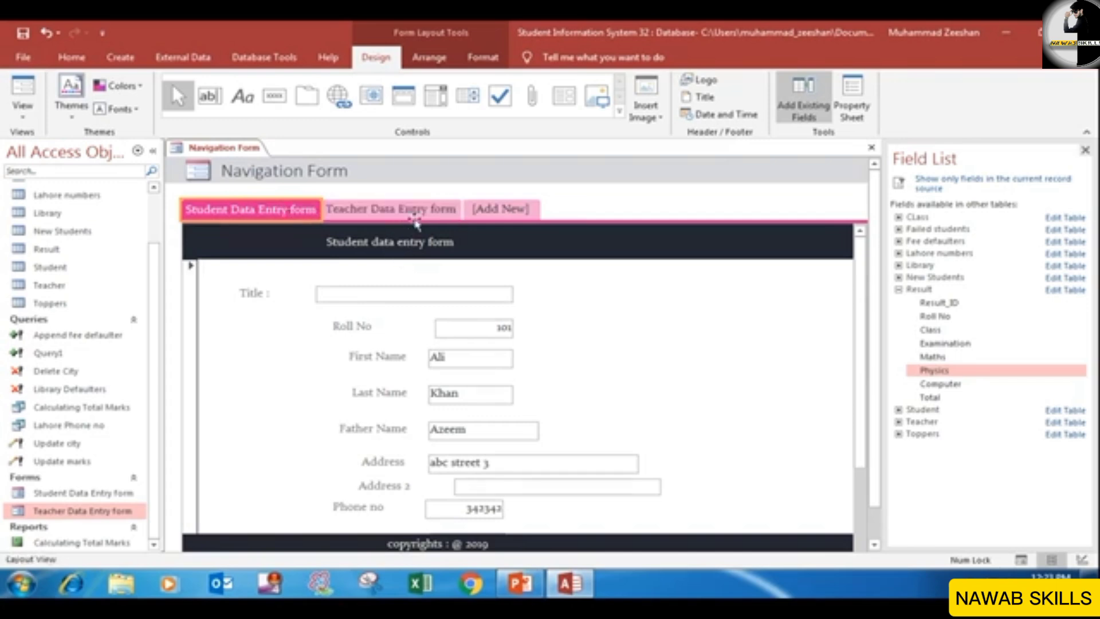
left_click(427, 207)
scroll(384, 390, "down", 1)
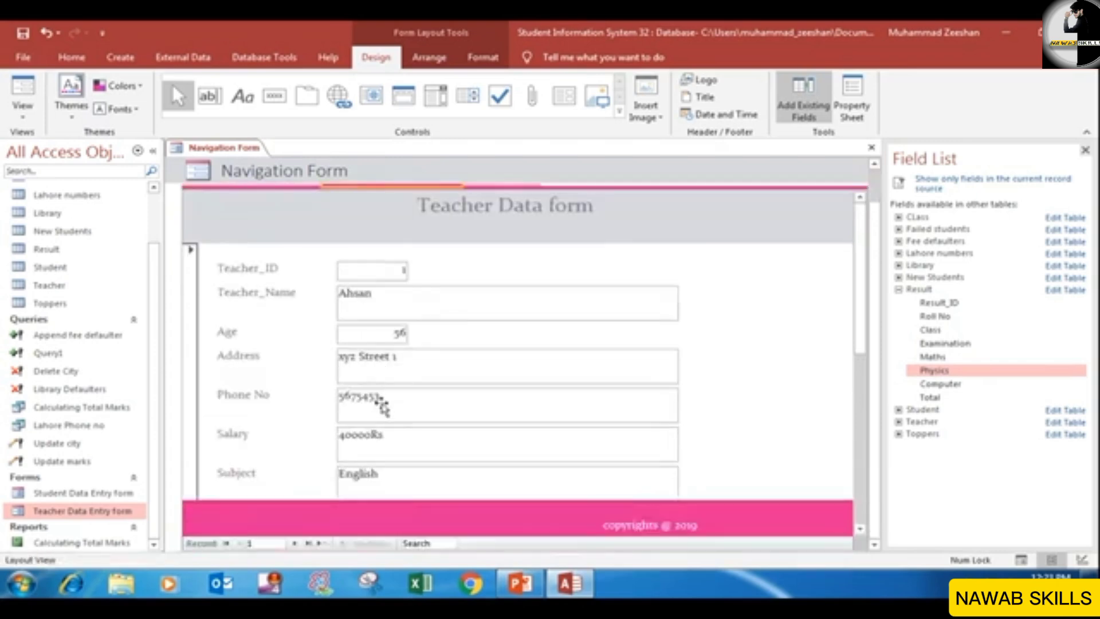
left_click(454, 356)
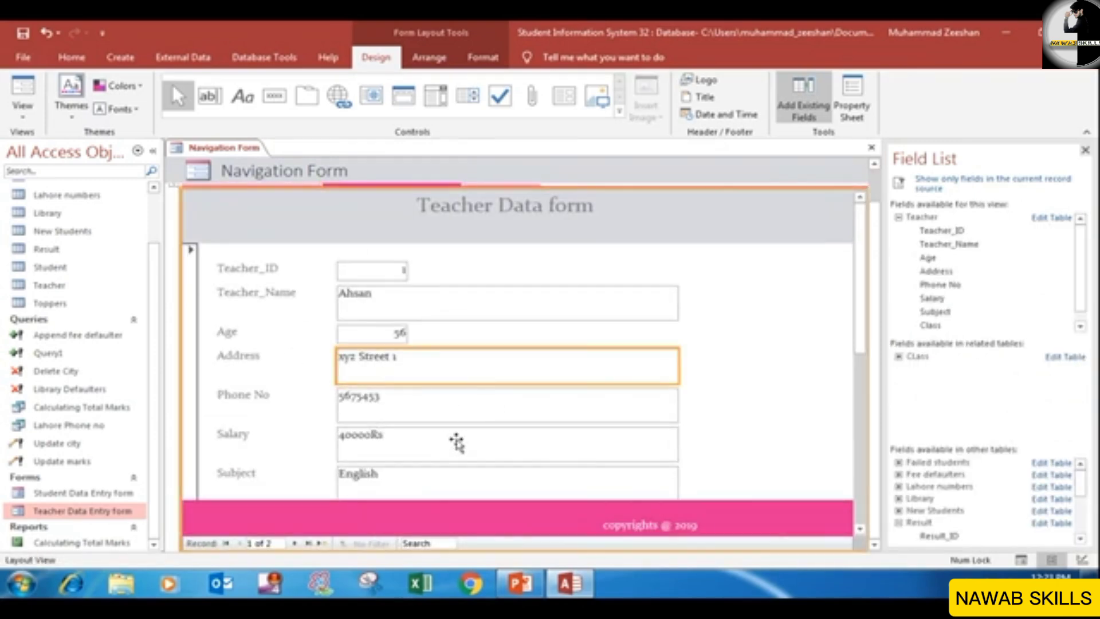
Create a second navigation form with the Vertical Tabs, Left layout
left_click(117, 58)
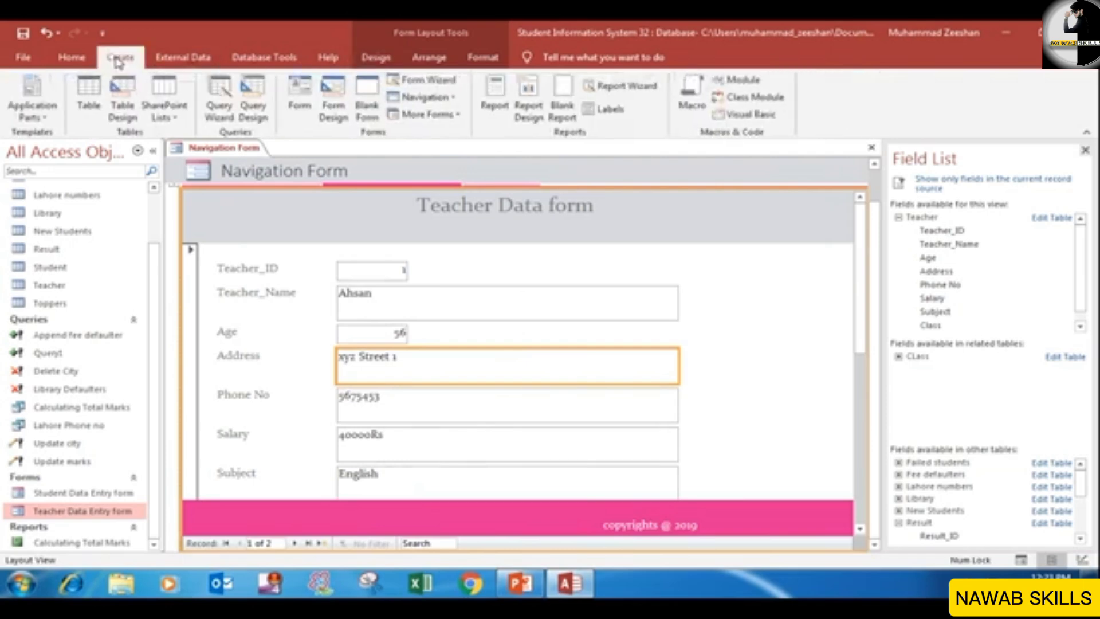
left_click(457, 98)
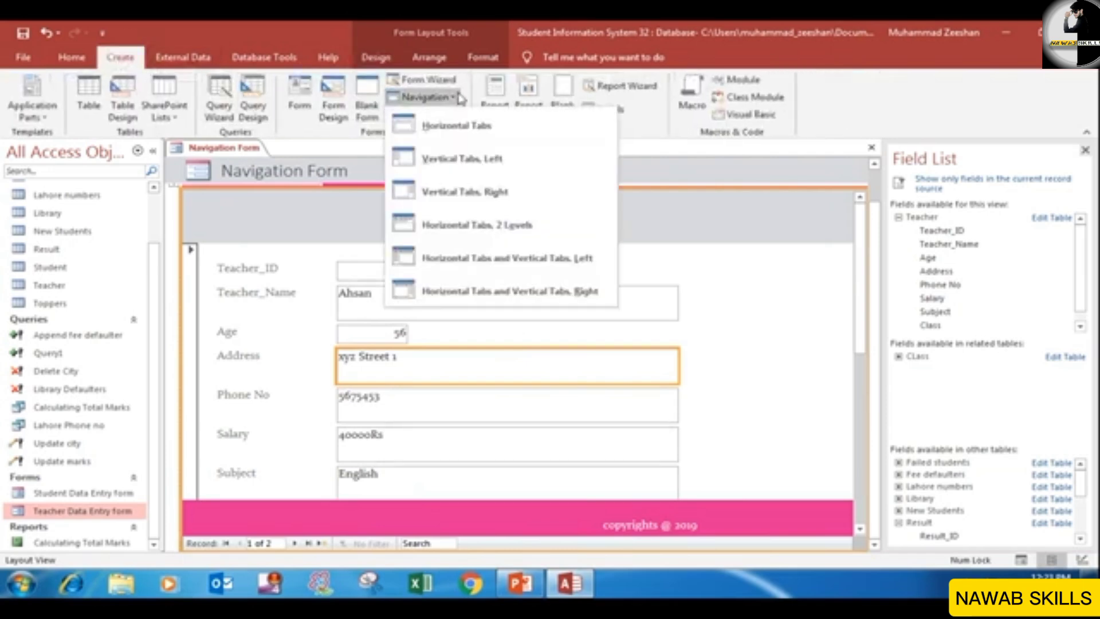
left_click(490, 165)
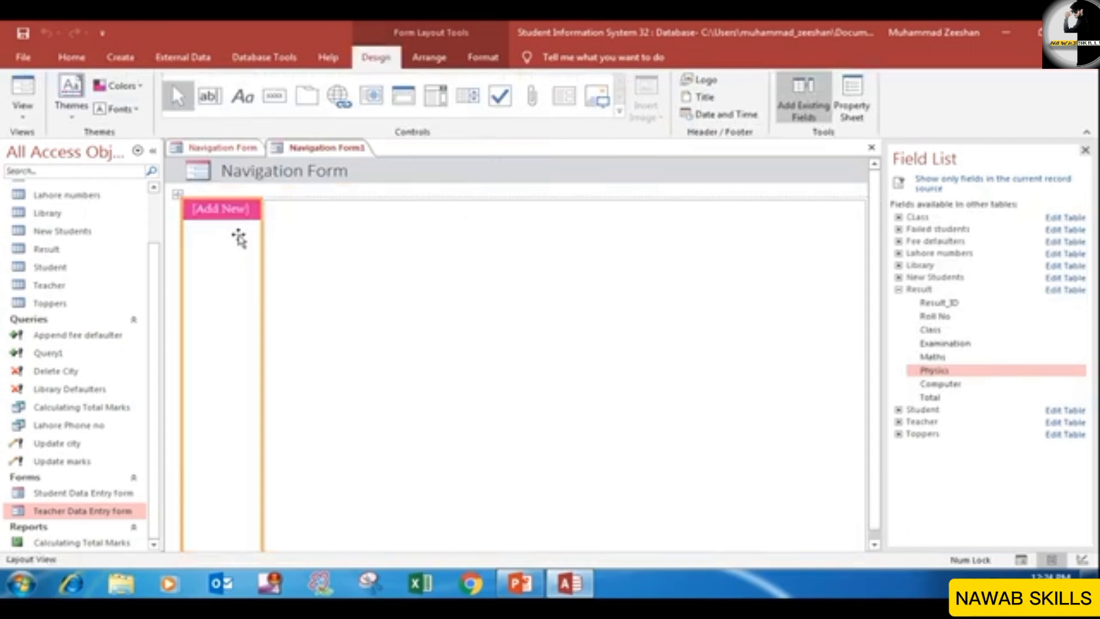
Create another navigation form with the Horizontal Tabs, 2 Levels layout
left_click(116, 63)
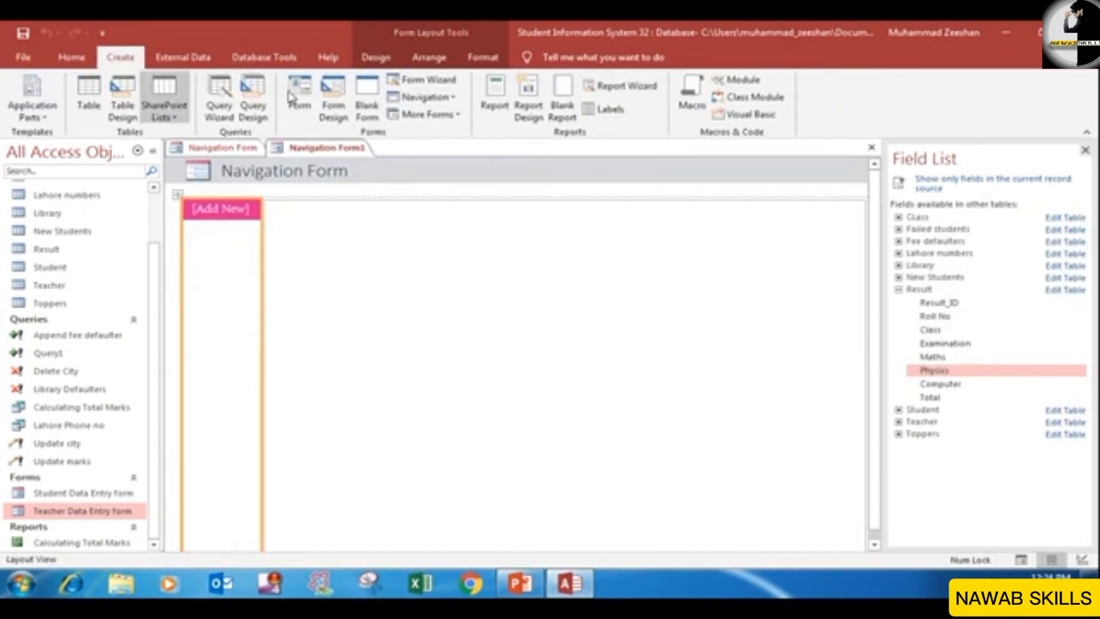
left_click(424, 97)
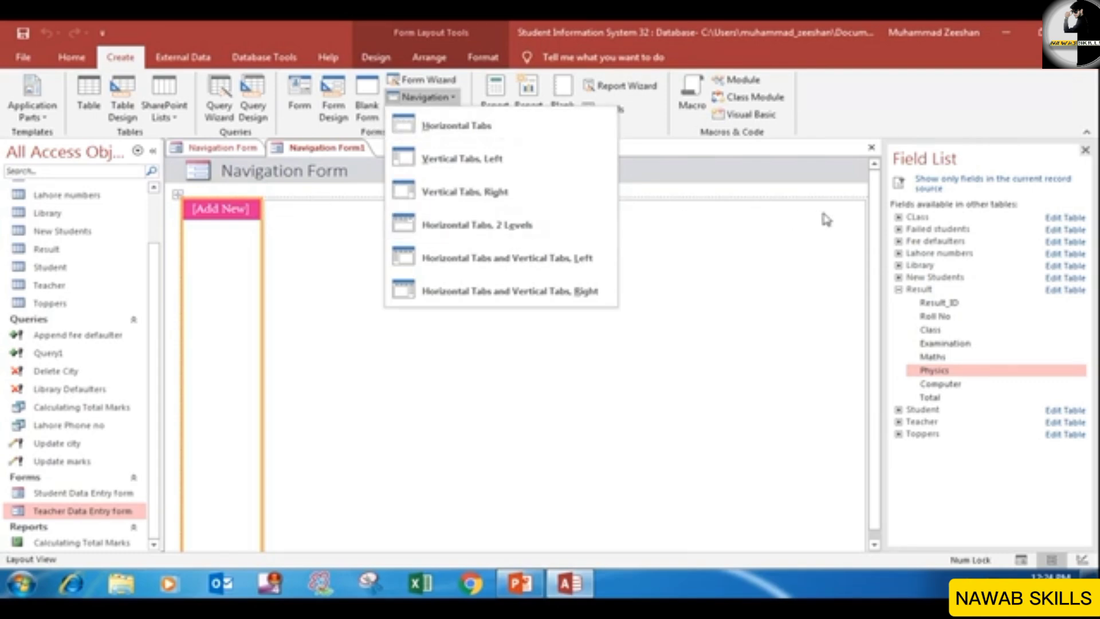
left_click(535, 225)
left_click(464, 313)
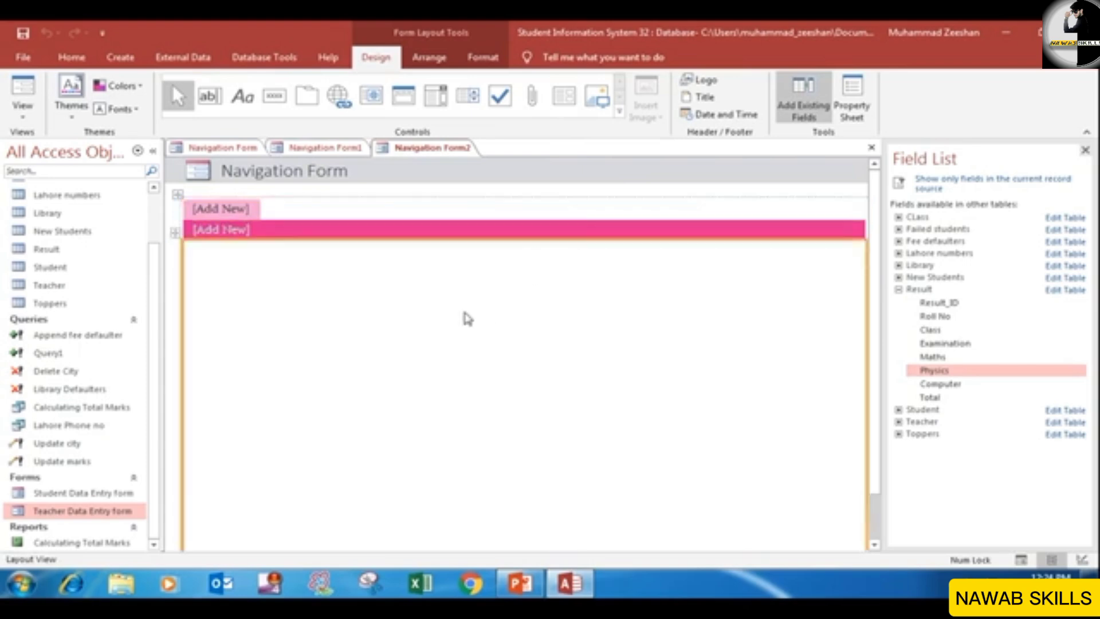
Add the Student Data Entry form as a first-level tab and the Teacher Data Entry form as a second-level tab beneath it
left_click(248, 213)
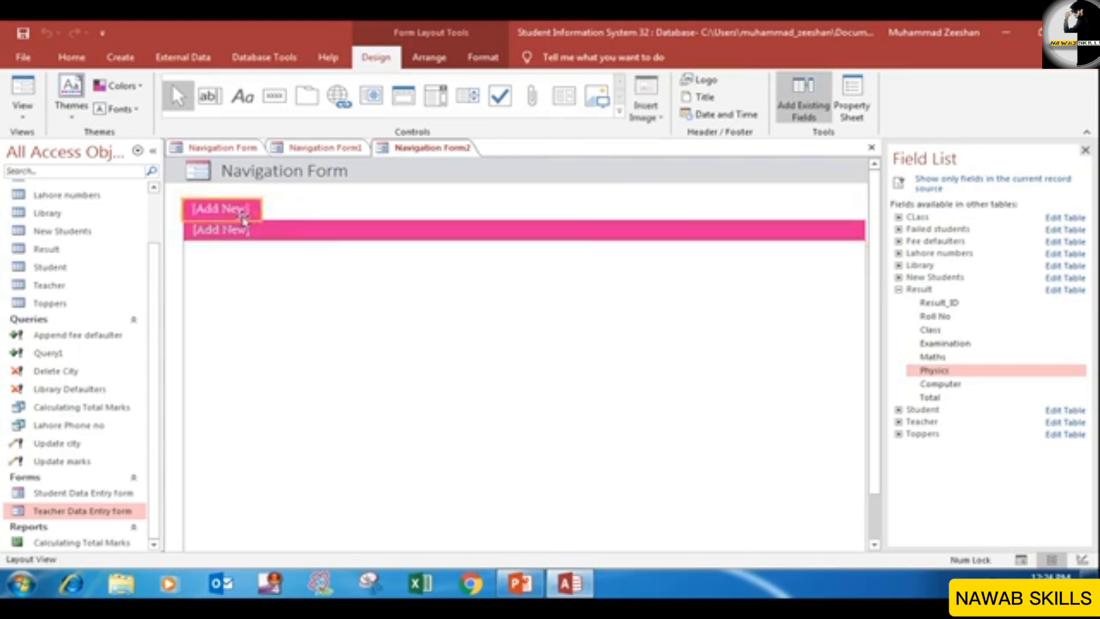
left_click_drag(111, 493, 246, 210)
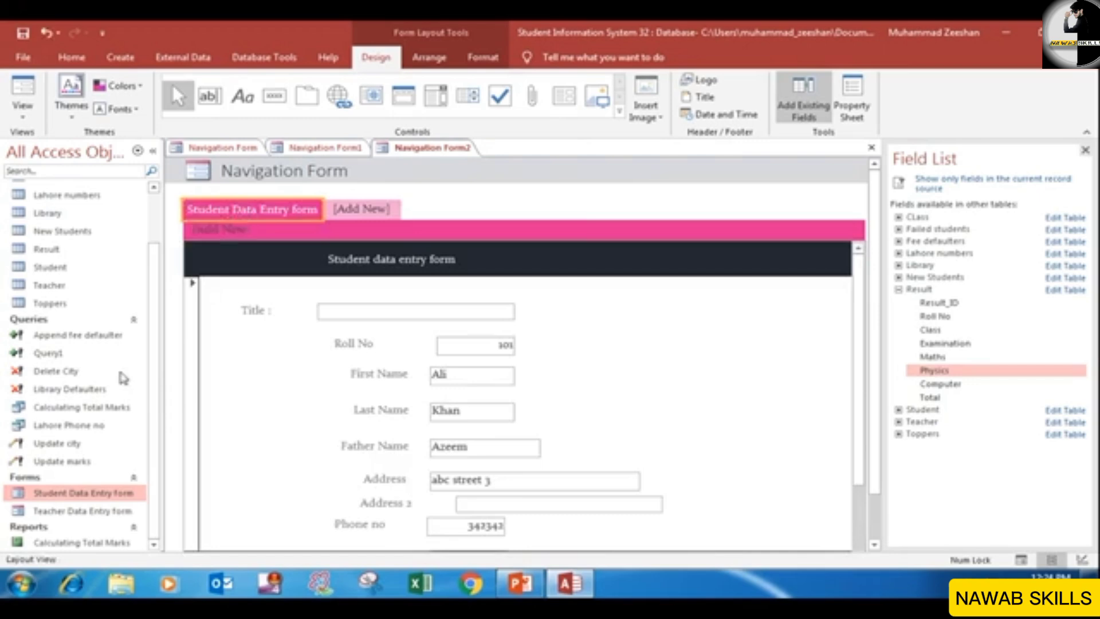
left_click_drag(71, 509, 237, 236)
Alternate between the first-level student tab and the second-level teacher tab to compare the forms they display
left_click(281, 209)
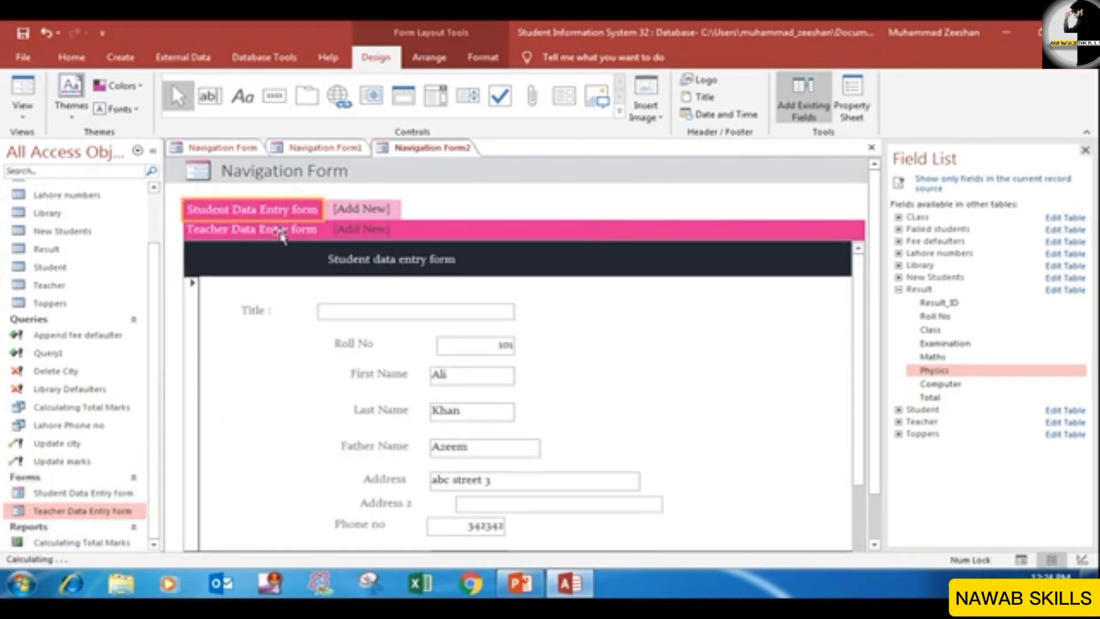
left_click(282, 230)
left_click(281, 209)
left_click(284, 235)
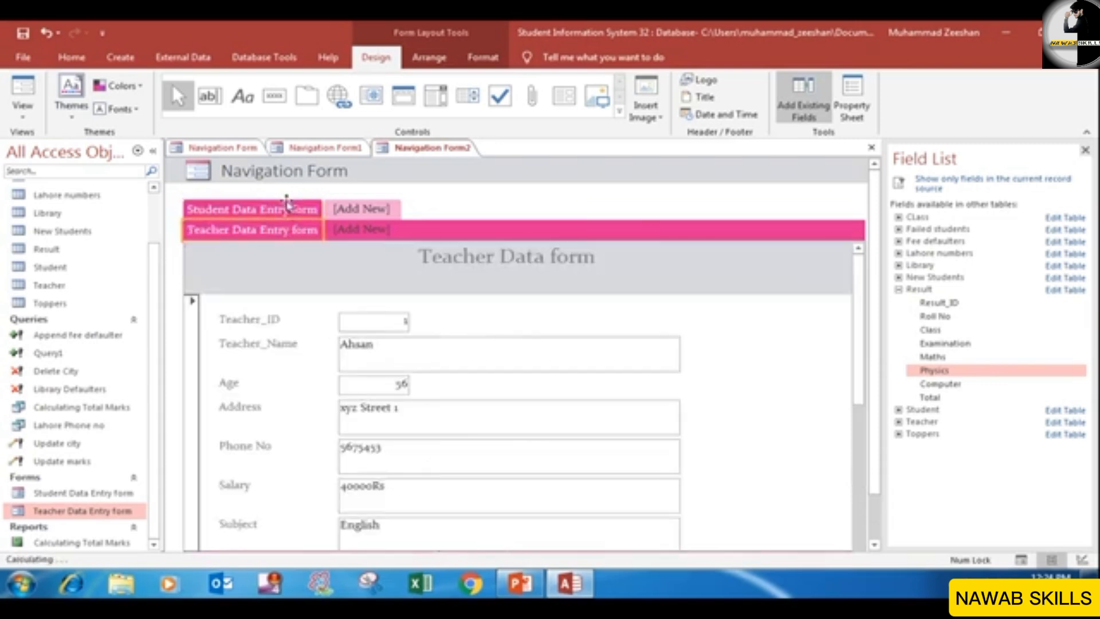
left_click(283, 210)
Create a fourth navigation form with the Horizontal Tabs and Vertical Tabs, Left layout
left_click(119, 57)
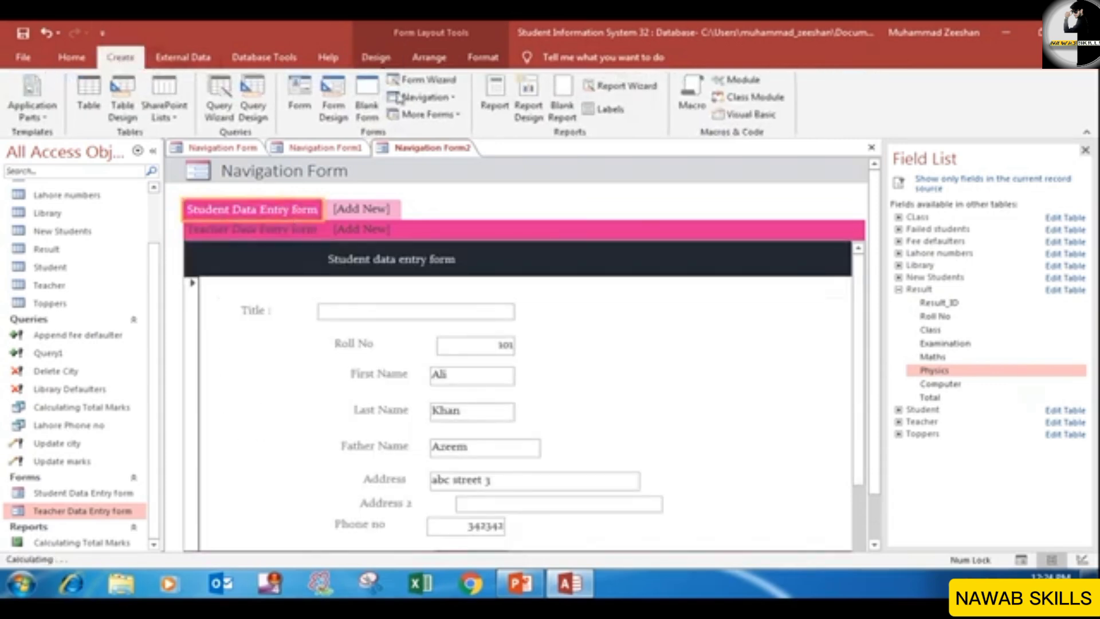
left_click(423, 97)
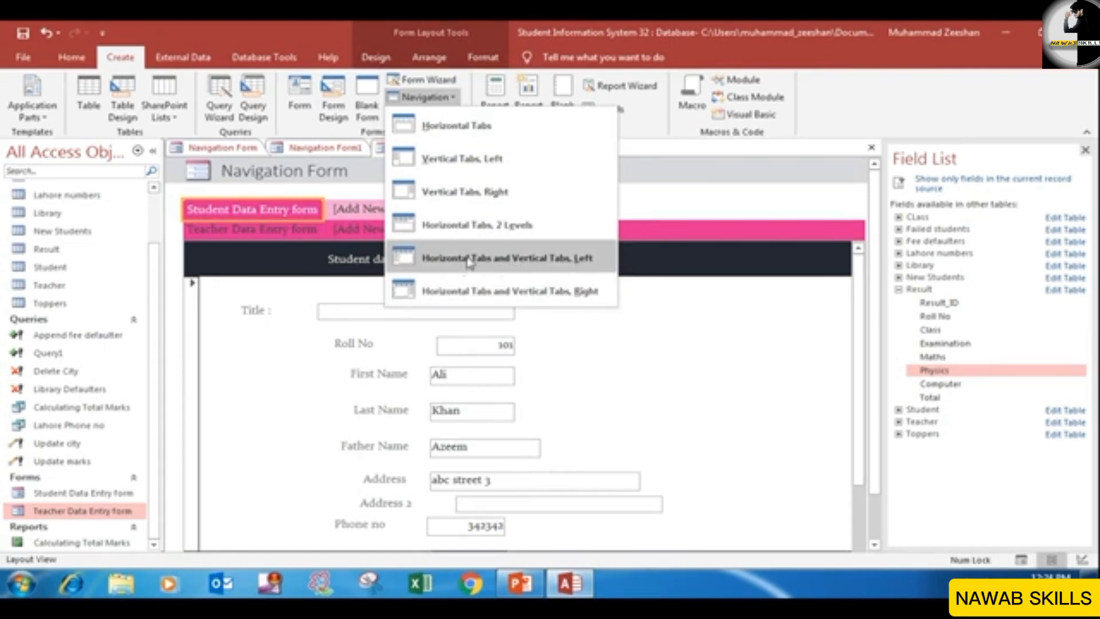
left_click(540, 257)
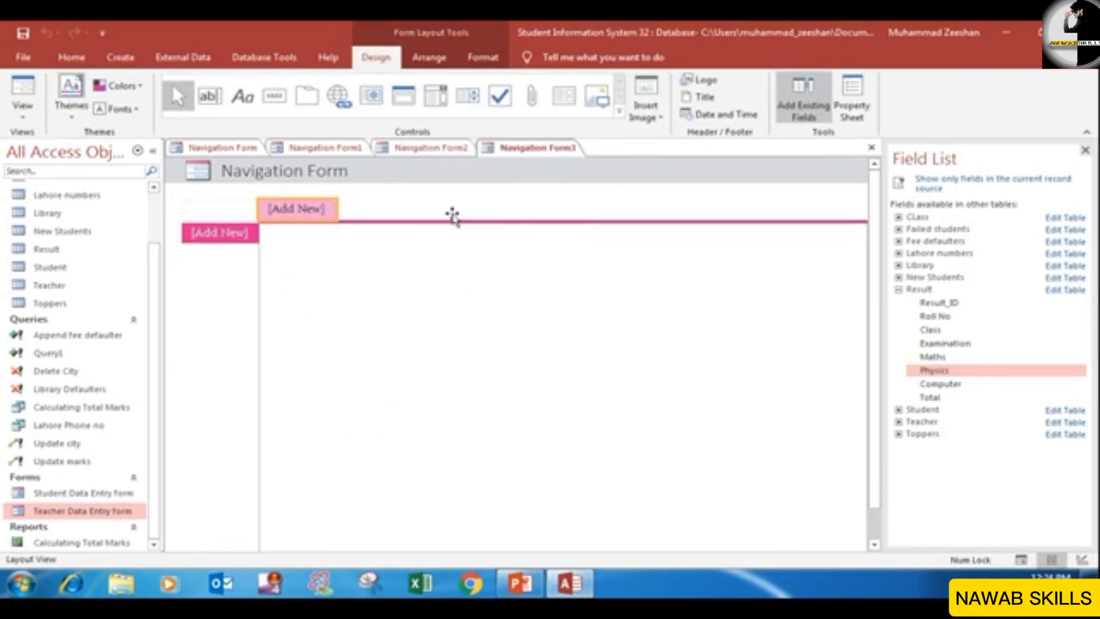
Add the Student Data Entry form as a horizontal tab and the Teacher Data Entry form as a vertical tab
left_click(65, 479)
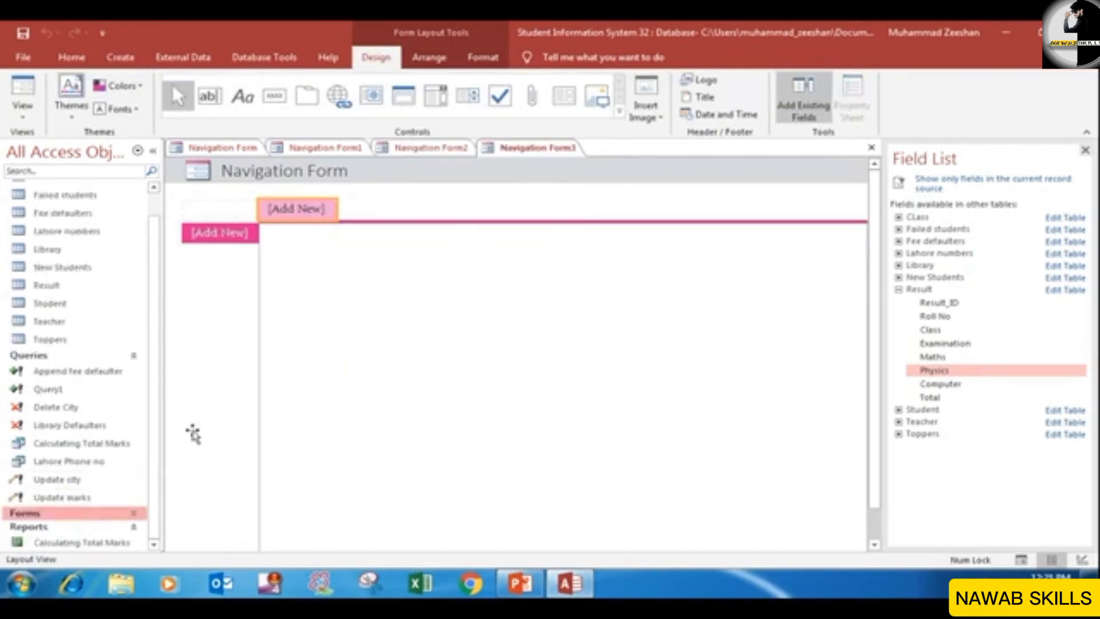
scroll(156, 476, "up", 1)
left_click_drag(156, 475, 295, 208)
left_click(137, 512)
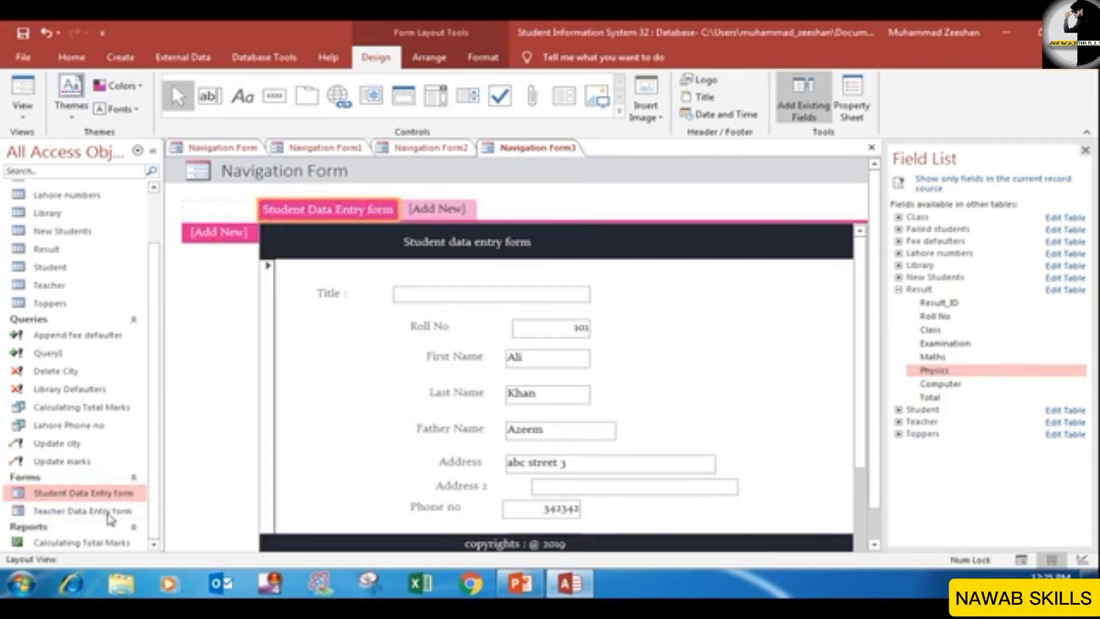
left_click_drag(101, 516, 218, 244)
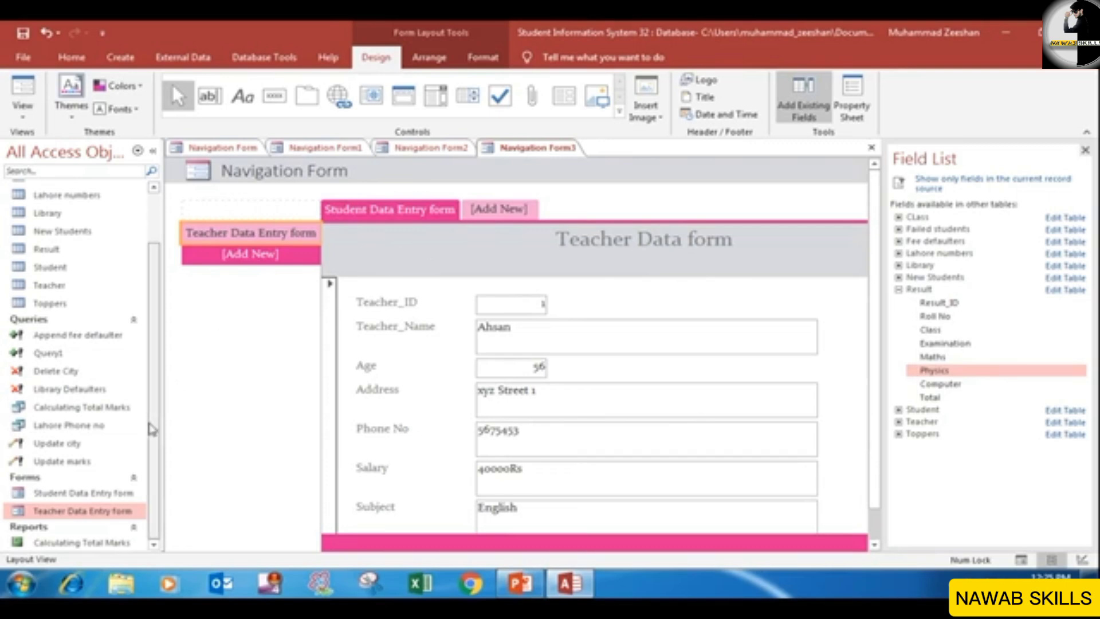
Add the Calculating Total Marks report as a horizontal tab beside the student form, and return to the student tab
left_click(86, 546)
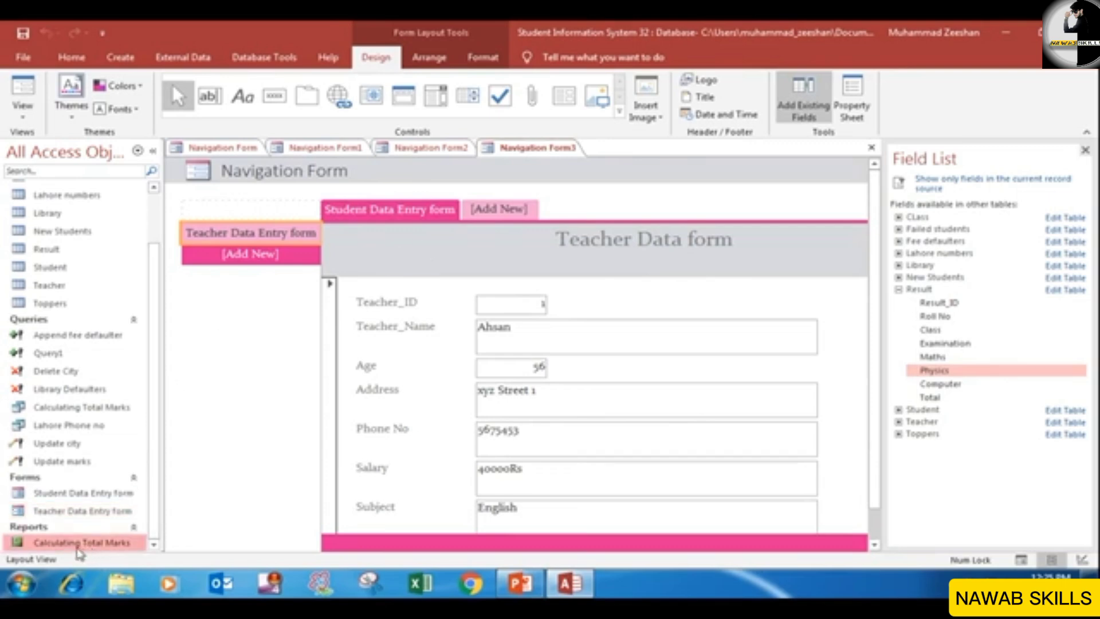
left_click_drag(85, 550, 521, 198)
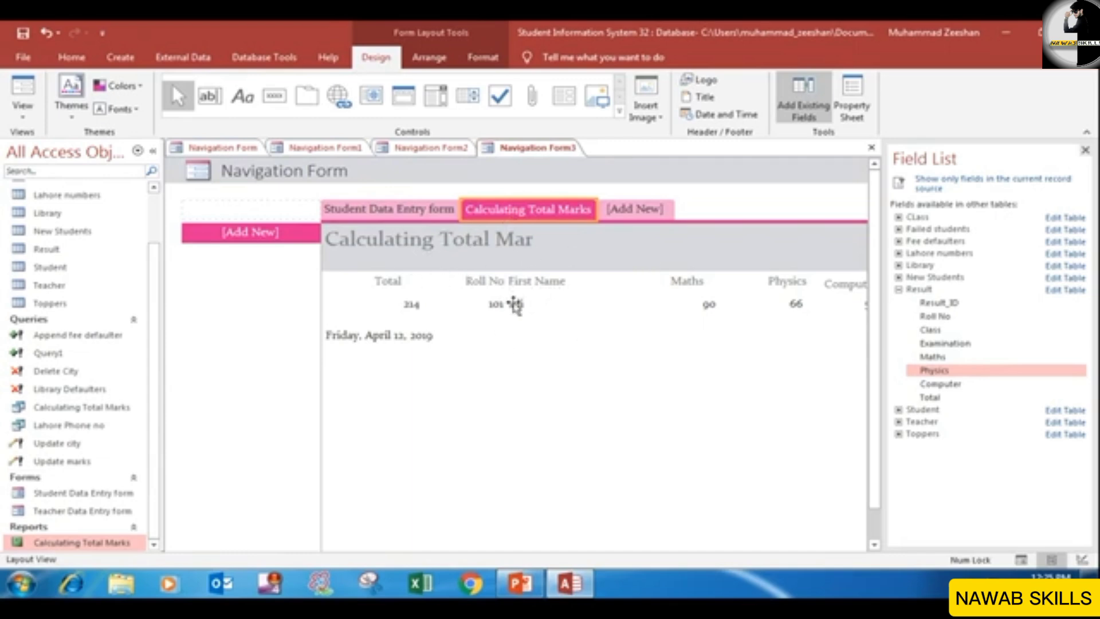
left_click(444, 209)
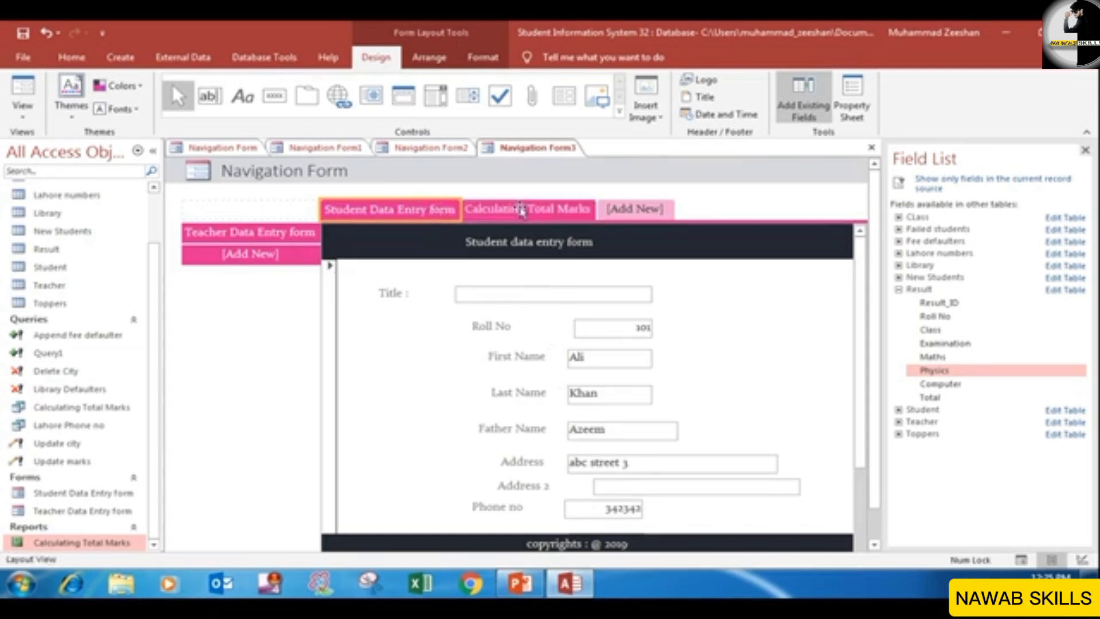
Display the Calculating Total Marks report in the fourth navigation form, and look through the other open forms back to the first one
left_click(540, 210)
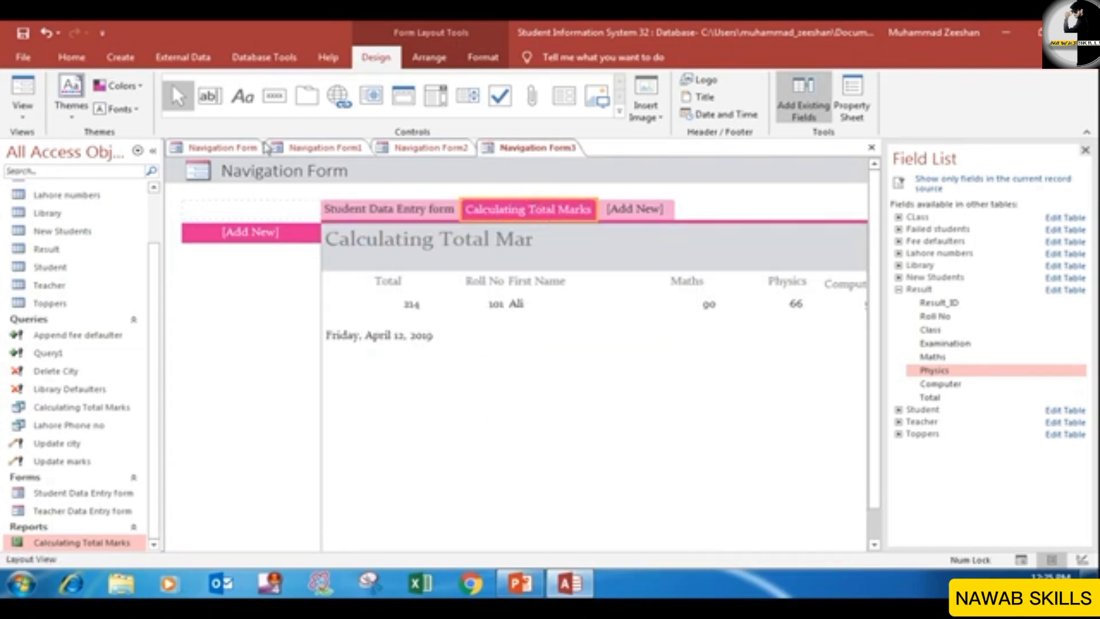
left_click(258, 148)
left_click(320, 148)
left_click(424, 148)
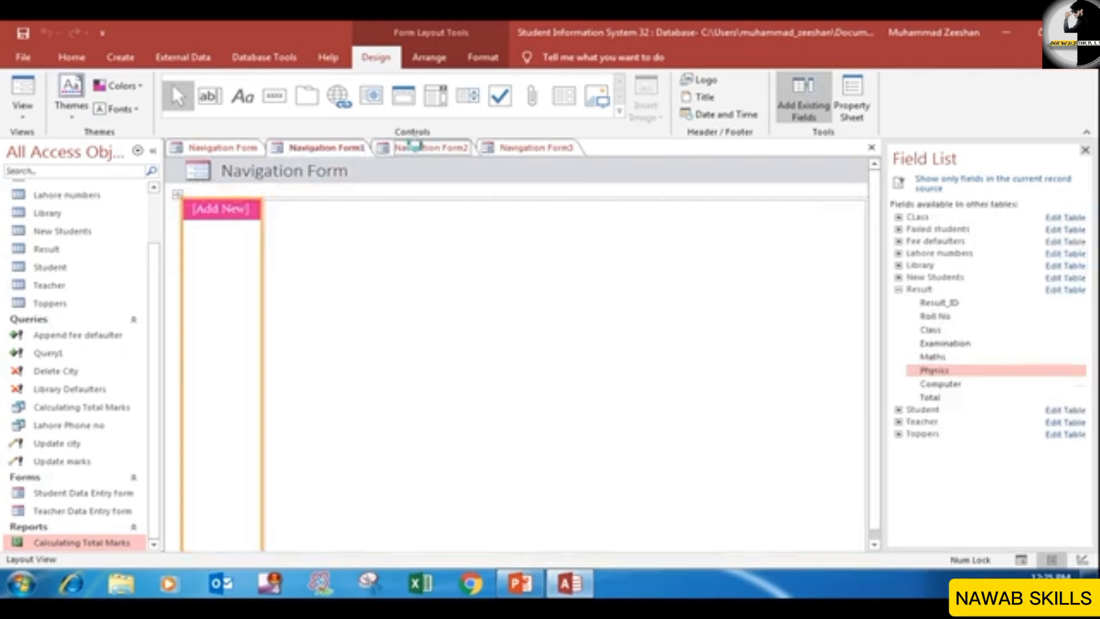
left_click(244, 149)
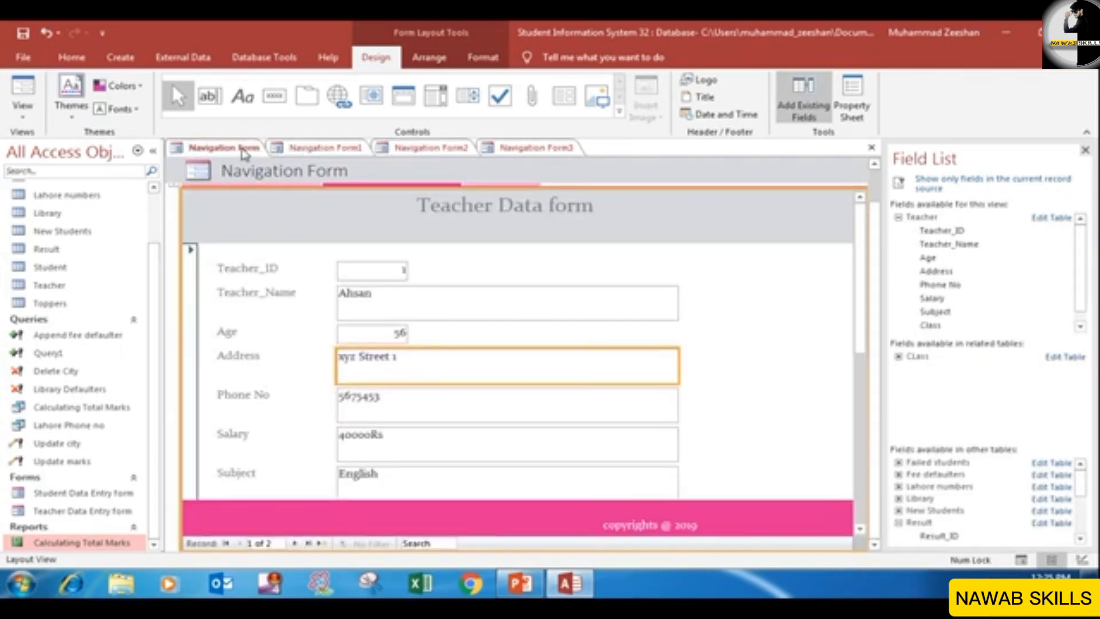
Switch the first navigation form to Form View and check its Student Data Entry and Teacher Data Entry tabs
right_click(243, 152)
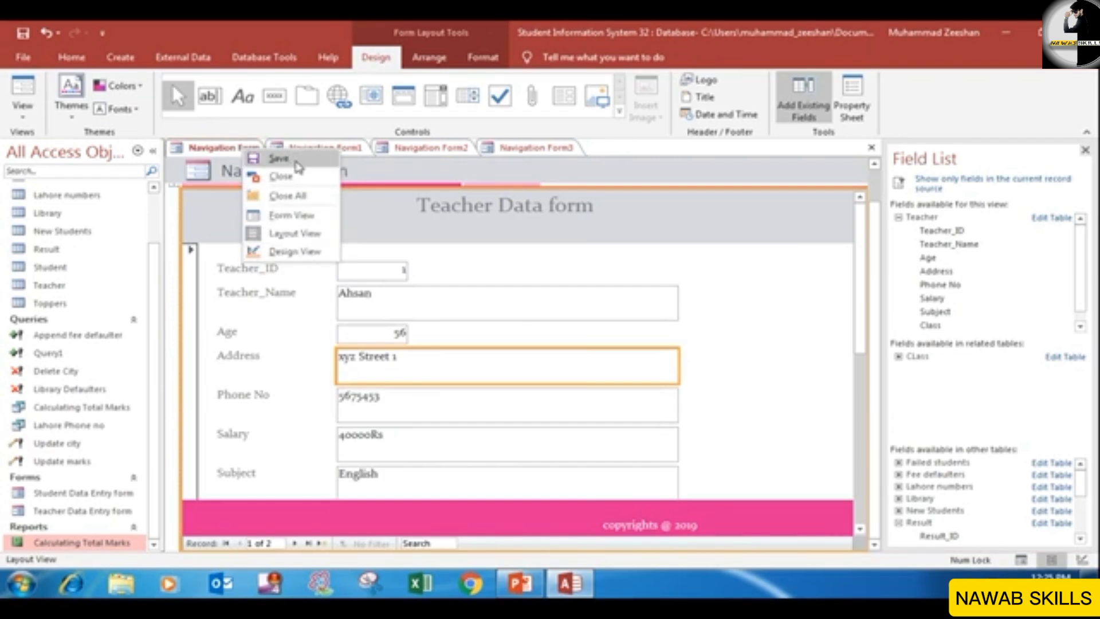
left_click(310, 220)
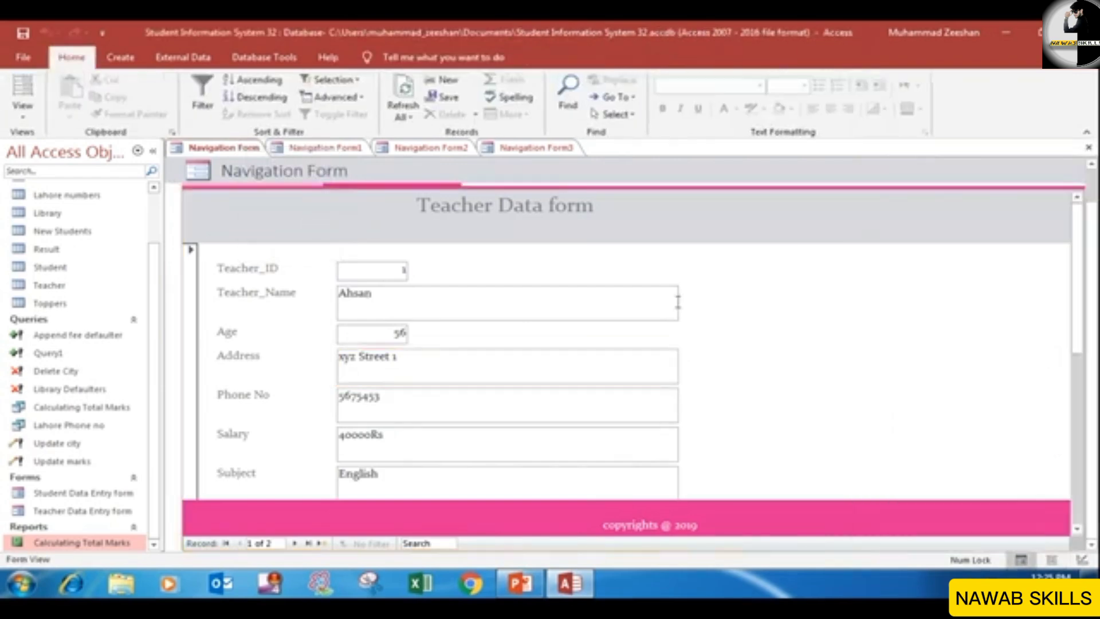
scroll(762, 333, "down", 3)
scroll(759, 330, "up", 3)
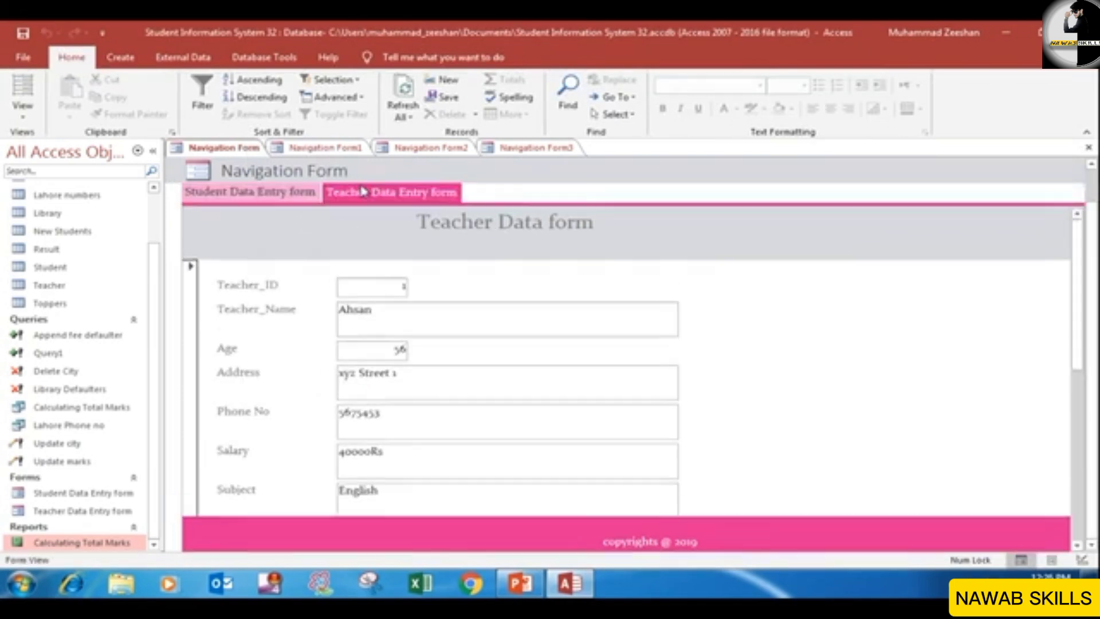
left_click(260, 198)
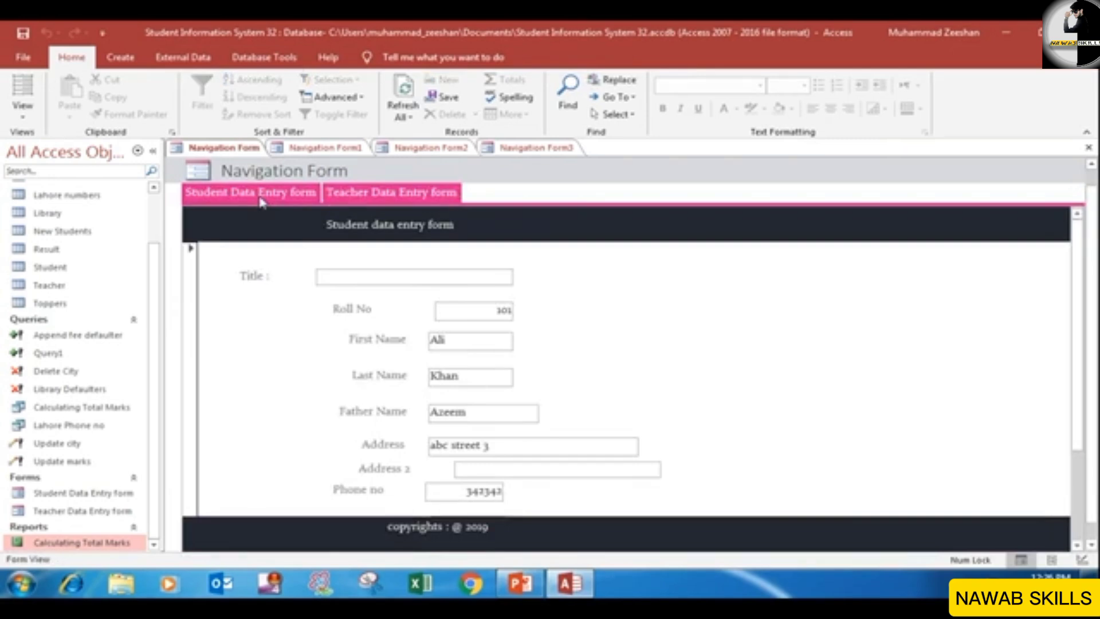
left_click(408, 197)
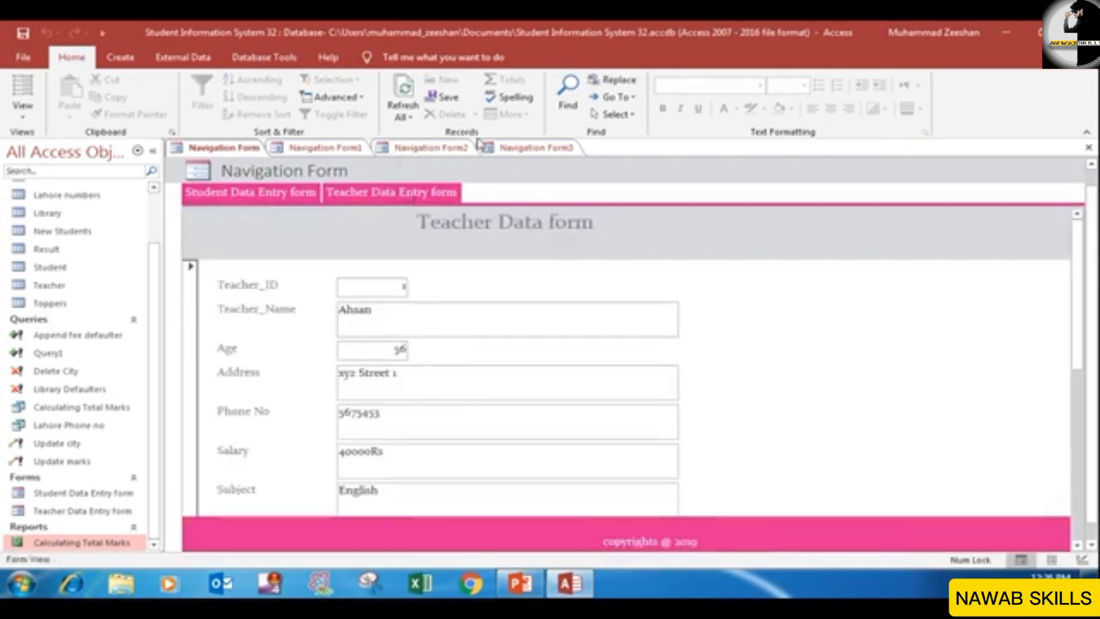
Close Navigation Form3, Navigation Form2 and Navigation Form1 without saving their design changes
left_click(520, 148)
right_click(542, 146)
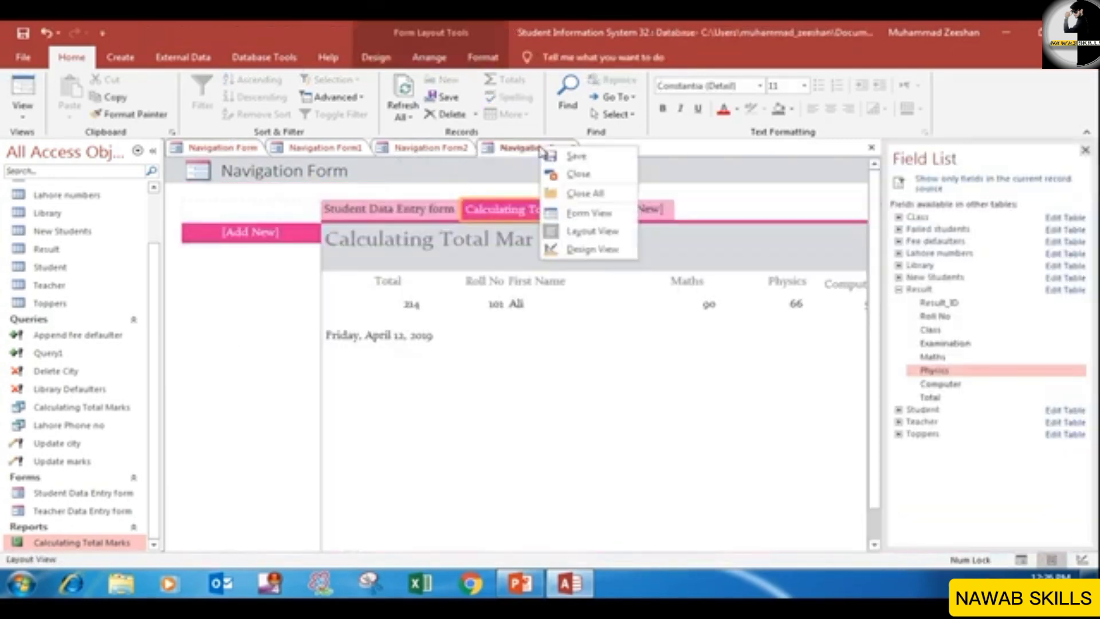
left_click(584, 174)
left_click(553, 343)
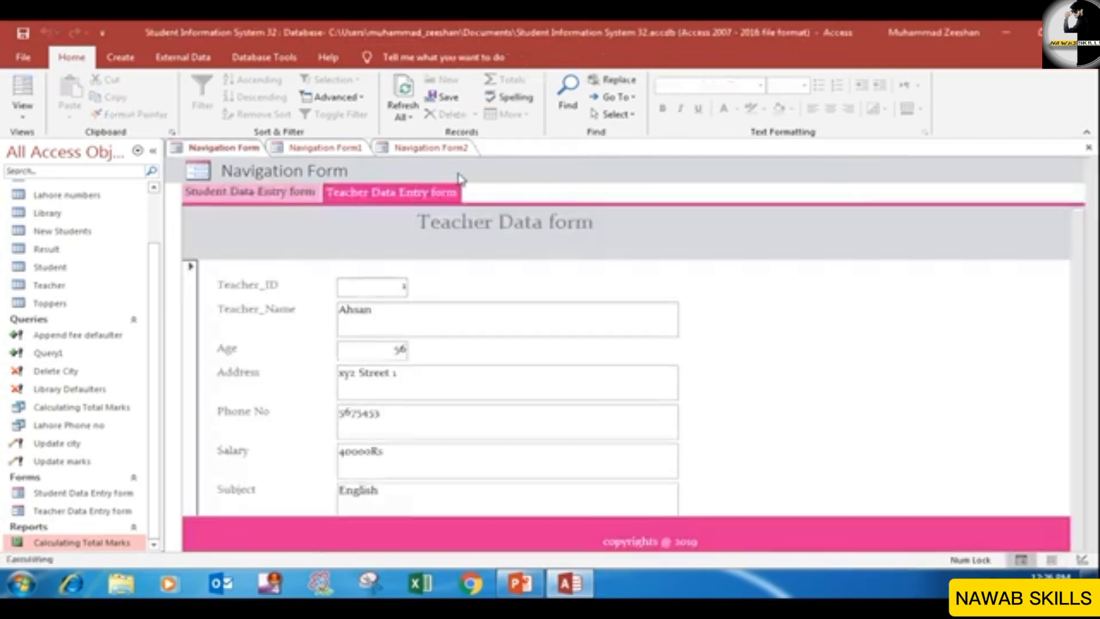
right_click(451, 150)
left_click(493, 183)
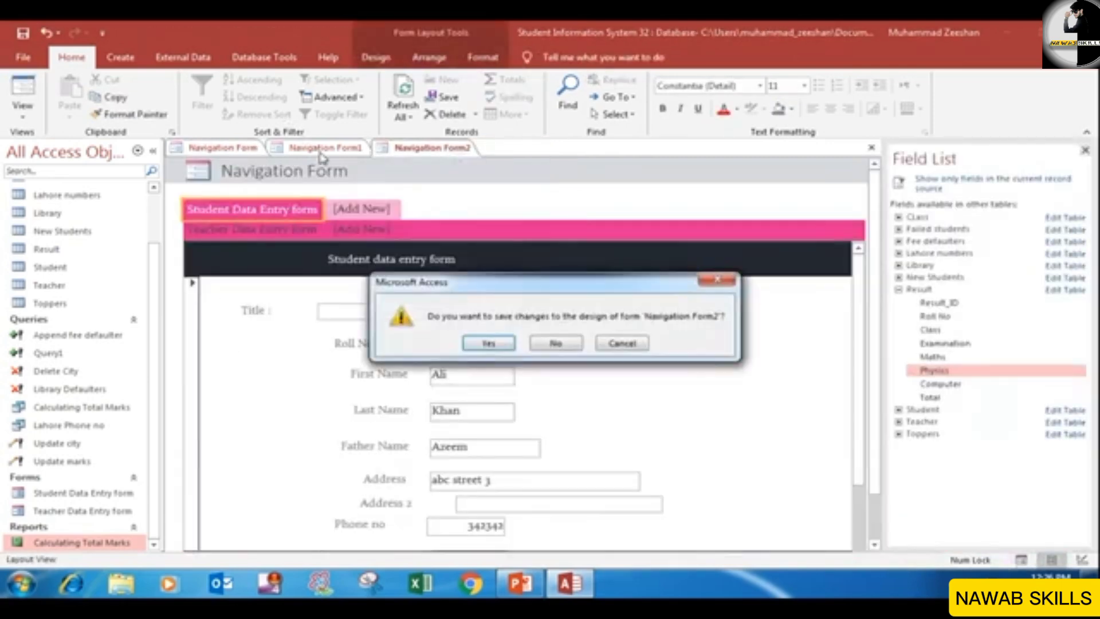
left_click(555, 342)
right_click(359, 150)
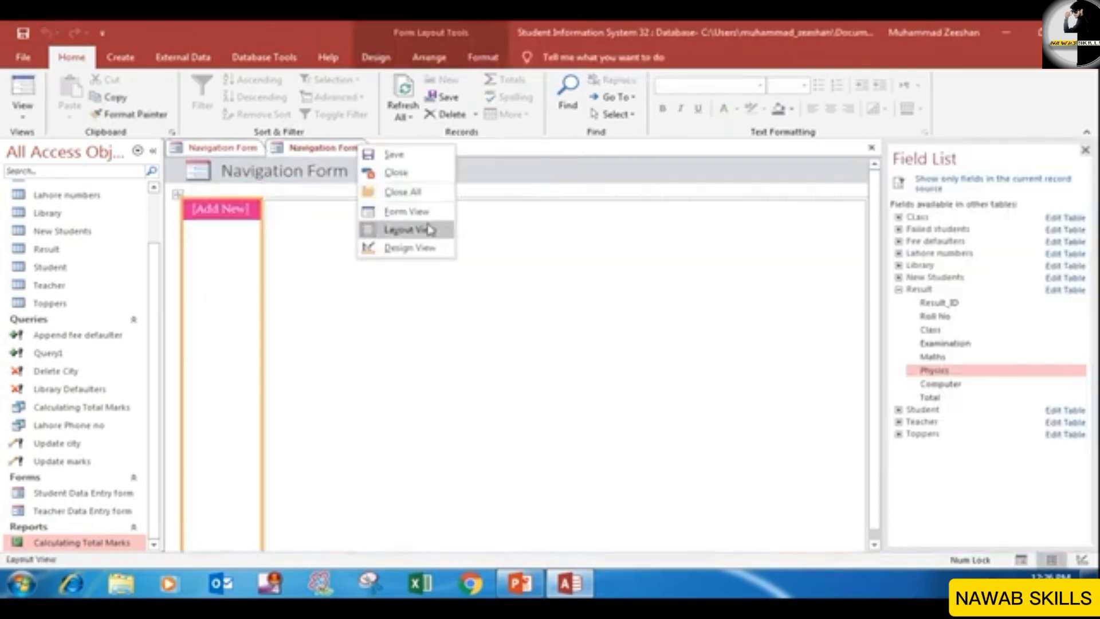
left_click(417, 173)
left_click(541, 341)
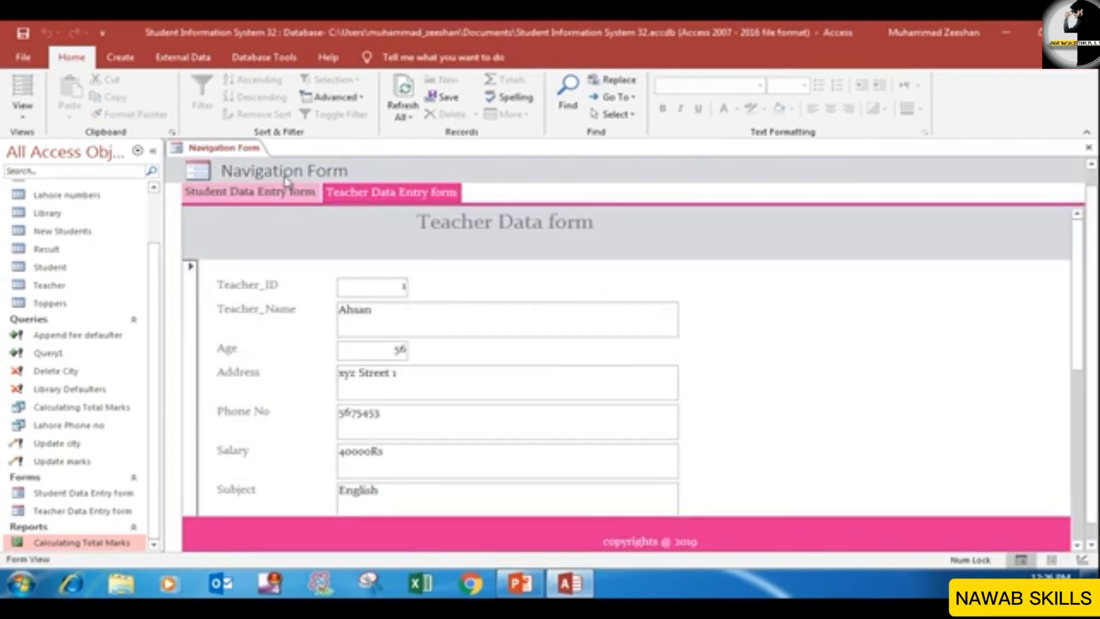
Switch the remaining navigation form to Design View and look over its layout
right_click(254, 152)
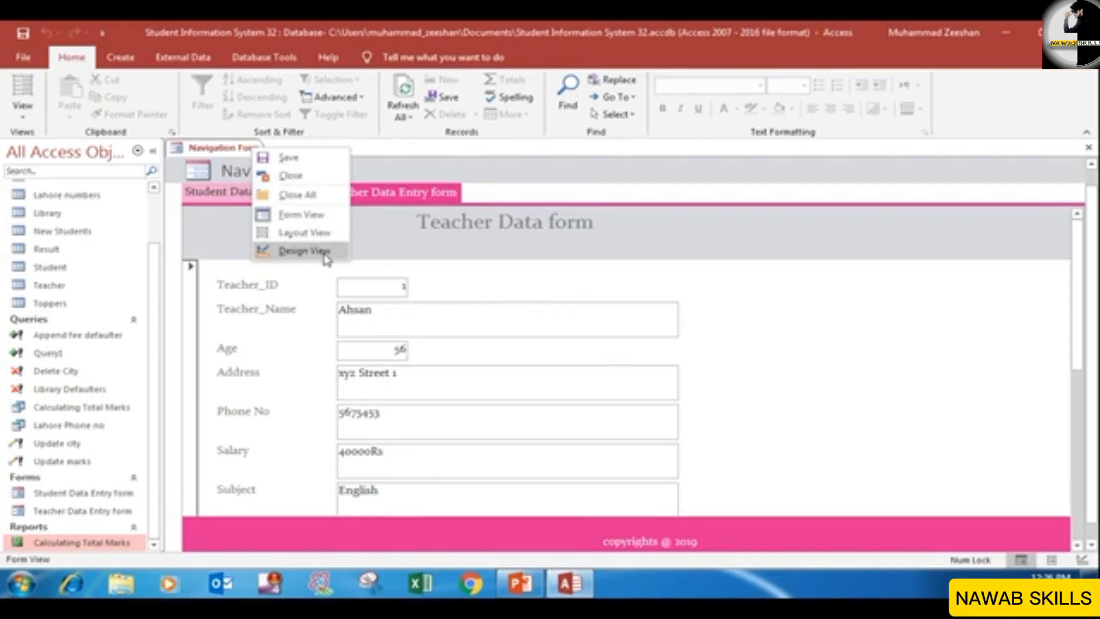
left_click(303, 251)
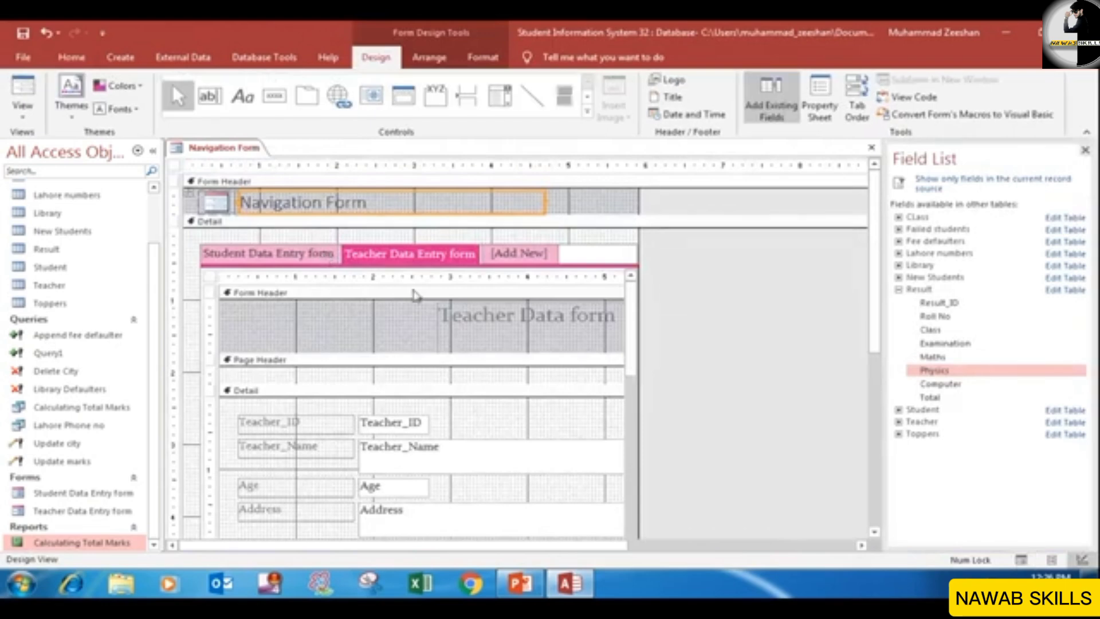
left_click(534, 439)
scroll(535, 432, "down", 3)
scroll(535, 432, "up", 3)
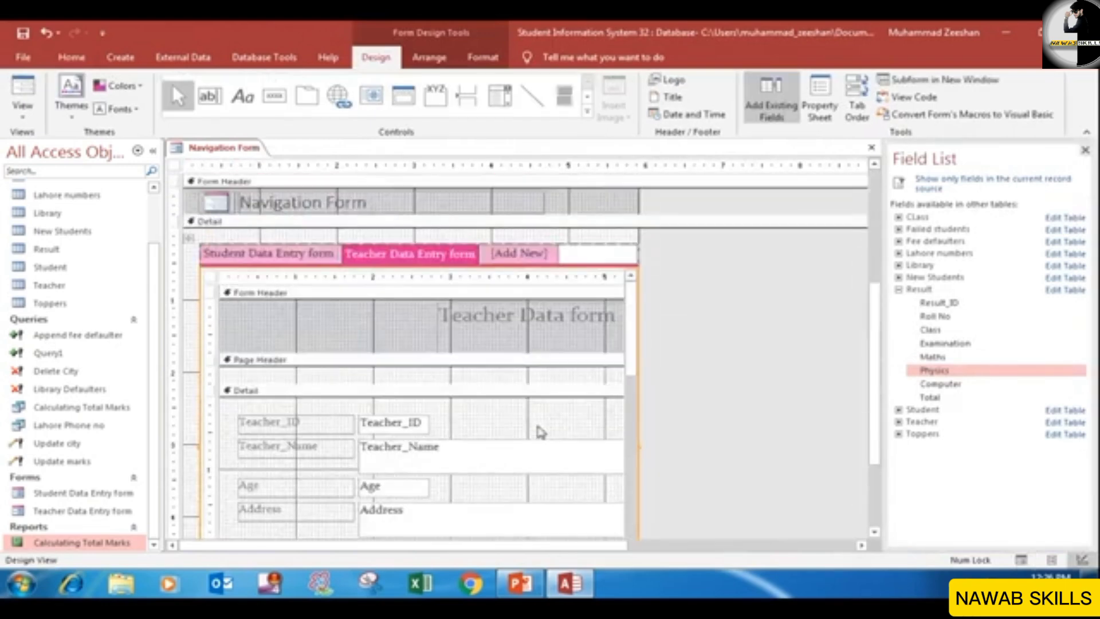
Change the title in the navigation form's header to "Student Teacher Navigation form"
double_click(336, 211)
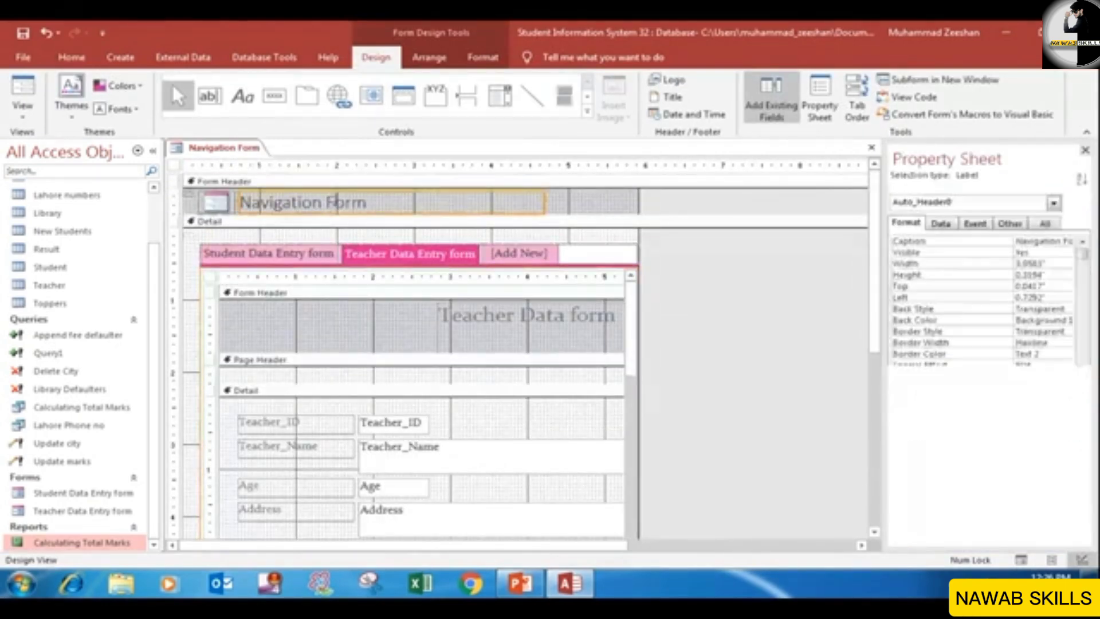
left_click(672, 97)
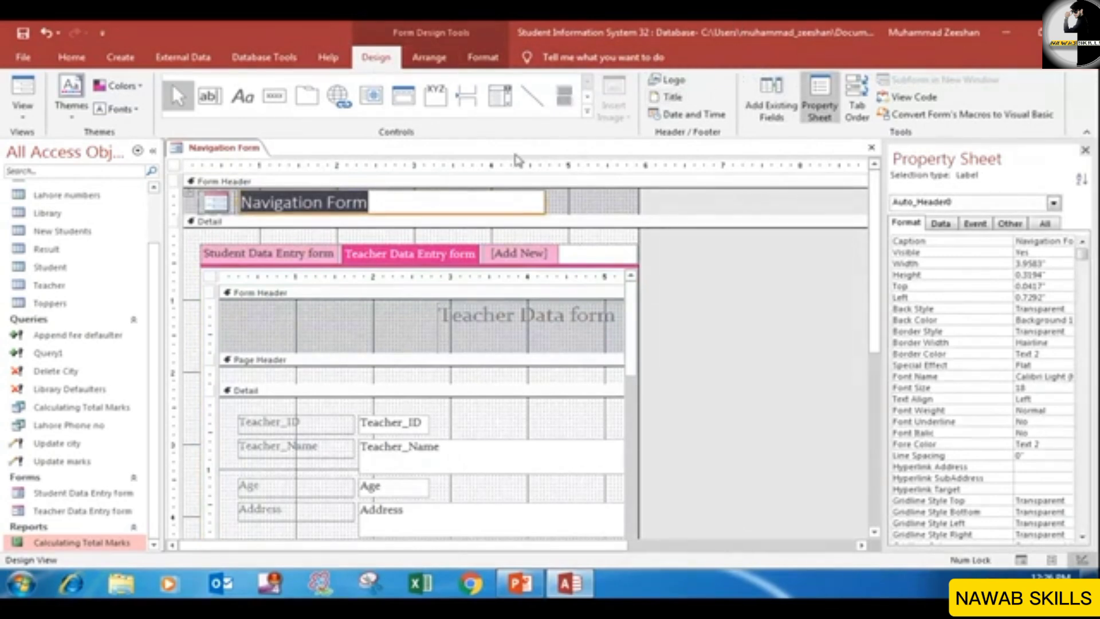
key("BackSpace")
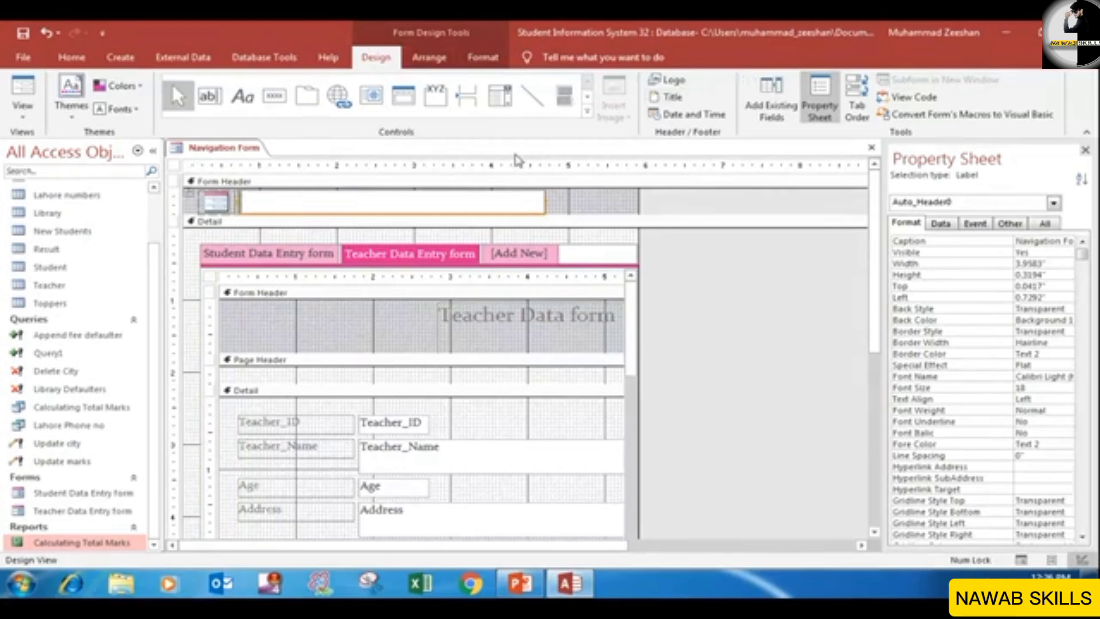
type("Studen")
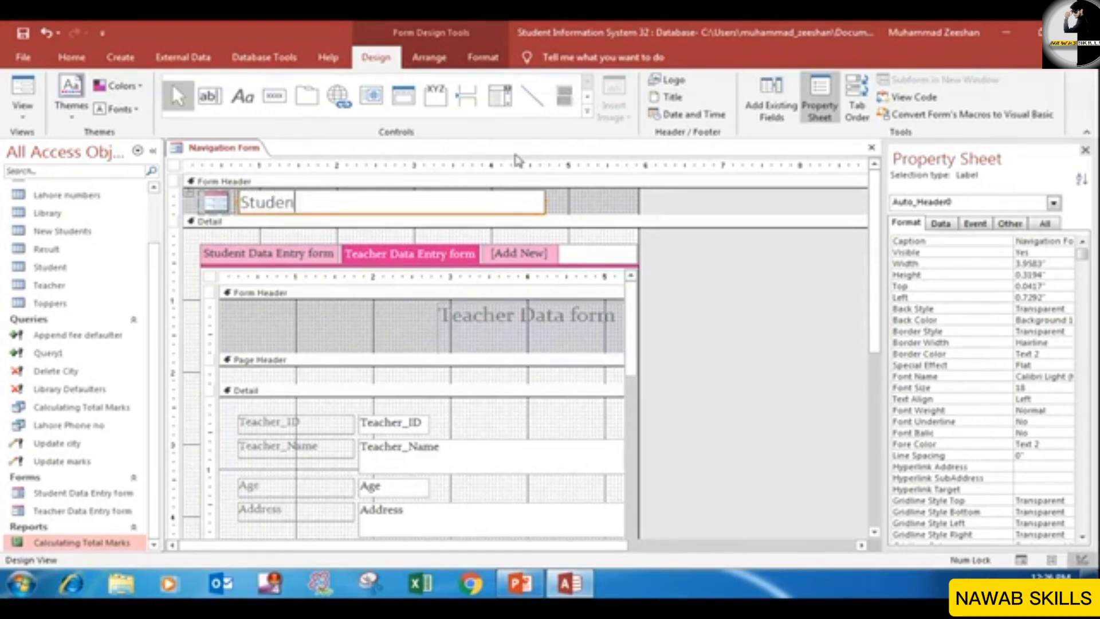
type("t Teacher")
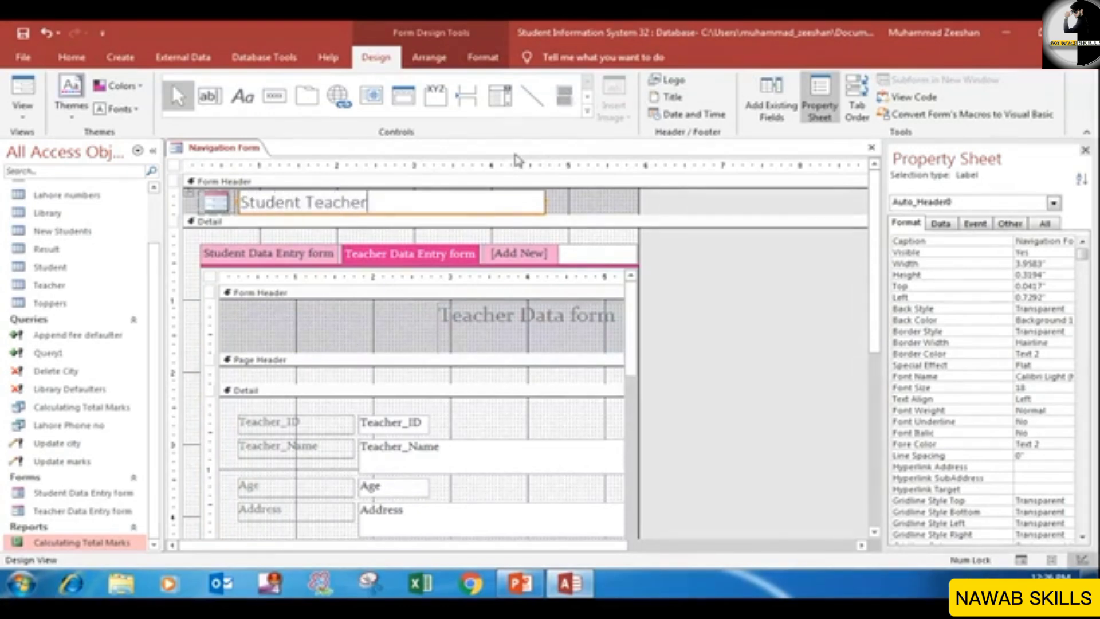
type(" Naviga")
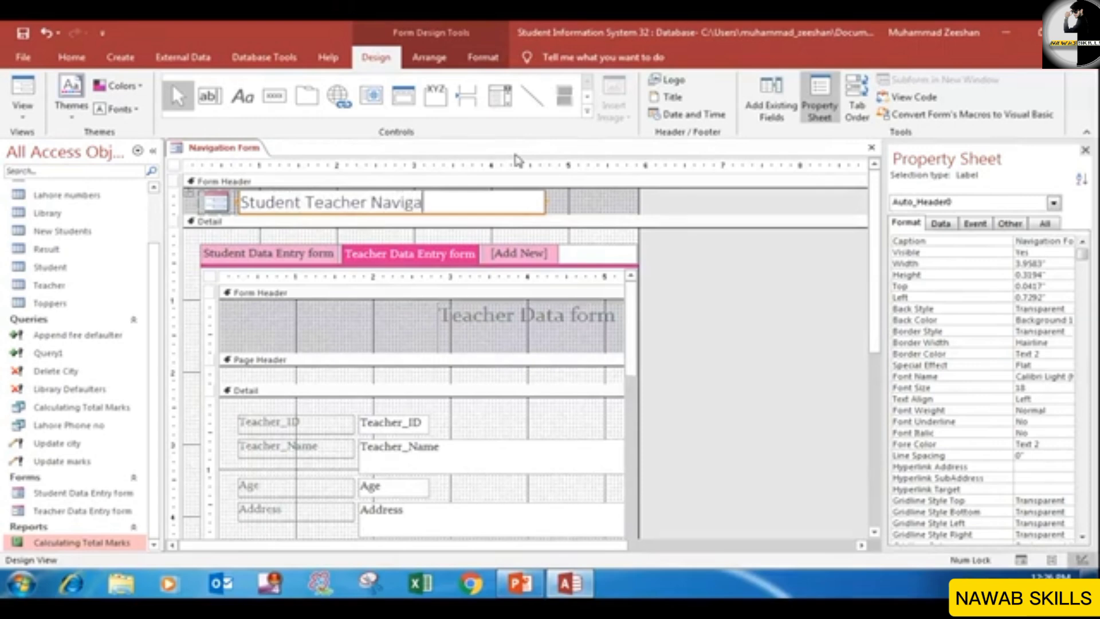
type("tion form")
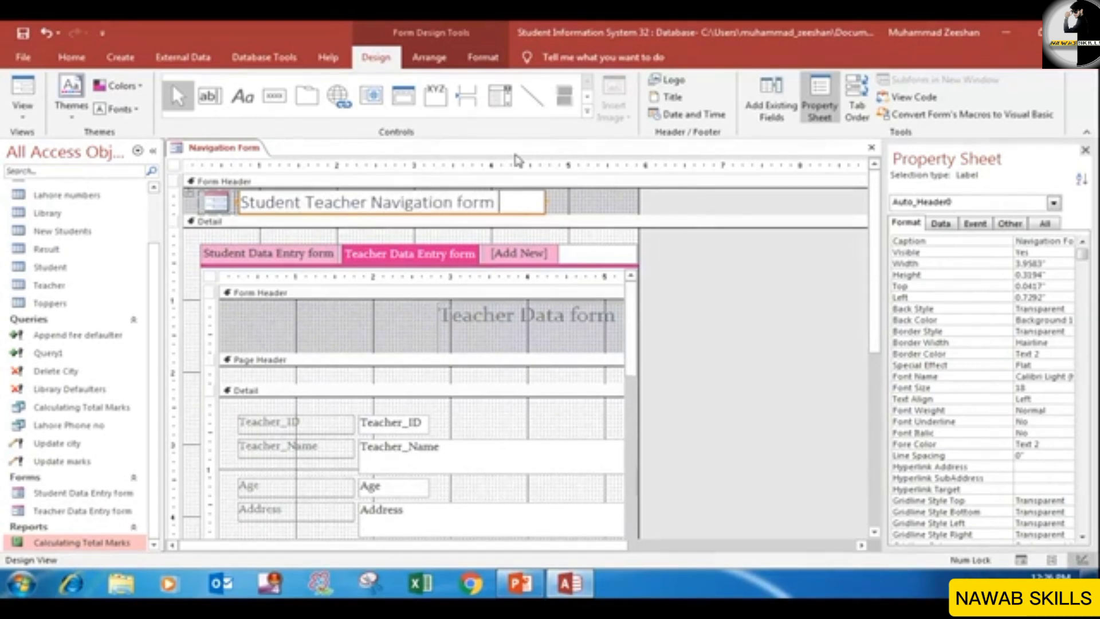
left_click(526, 308)
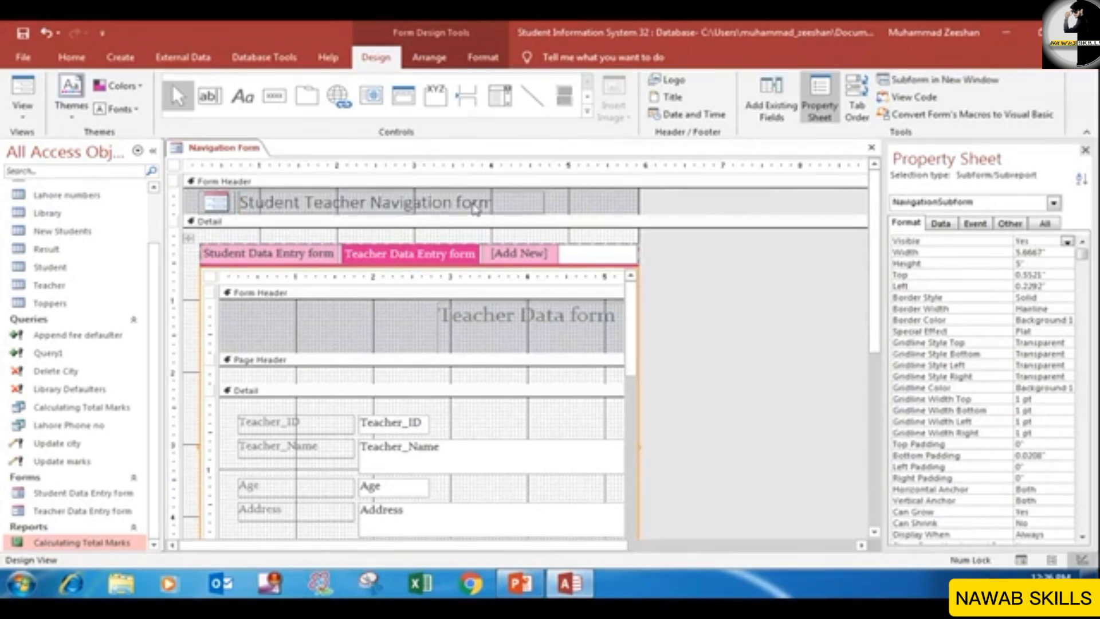
Replace the logo in the form header with the picture 12345 from the Pictures library
left_click(474, 204)
left_click(567, 210)
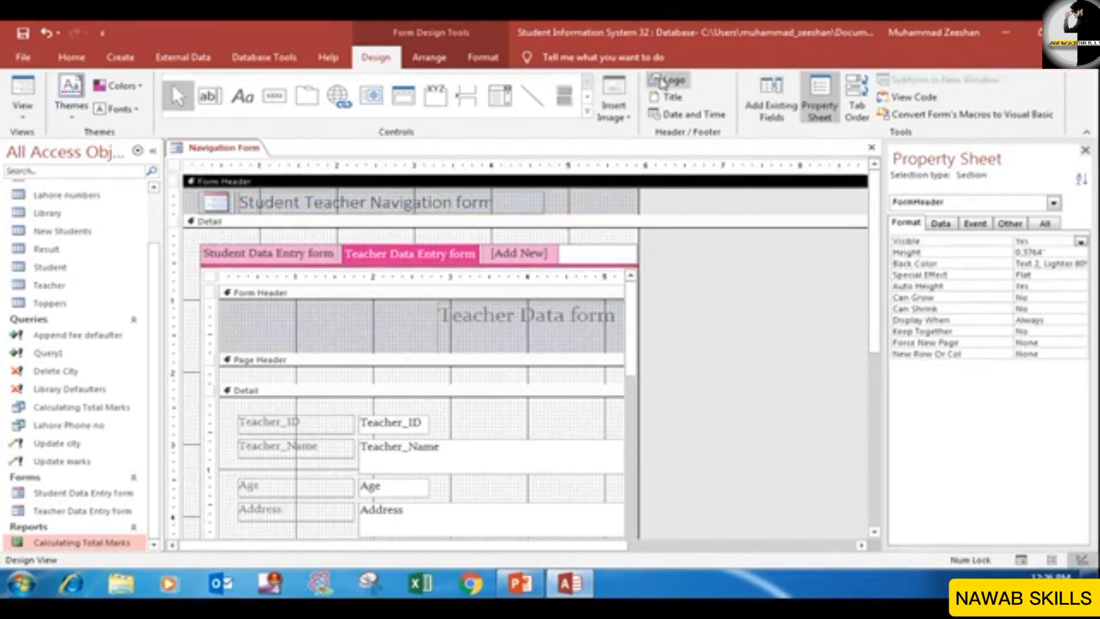
left_click(672, 82)
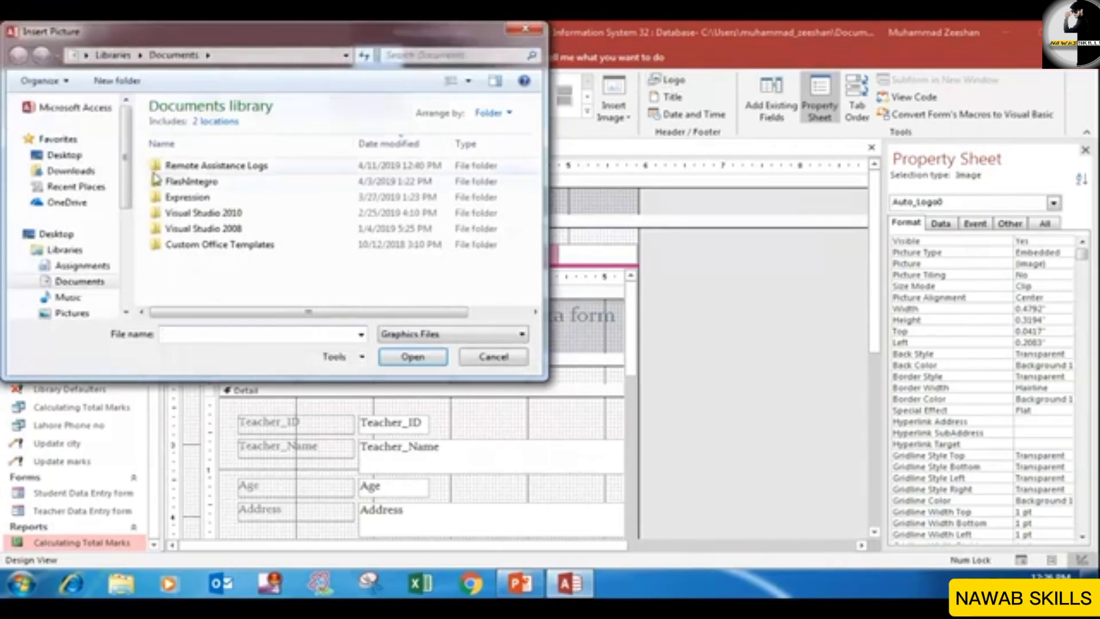
scroll(125, 219, "down", 1)
scroll(125, 219, "down", 1)
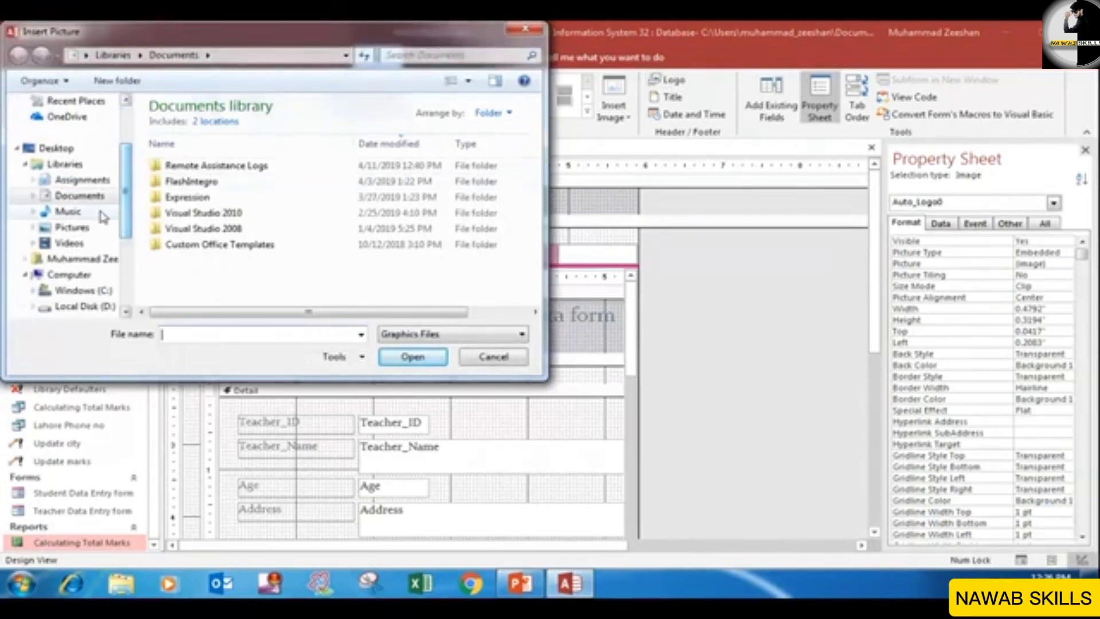
left_click(68, 228)
left_click(484, 181)
left_click(413, 356)
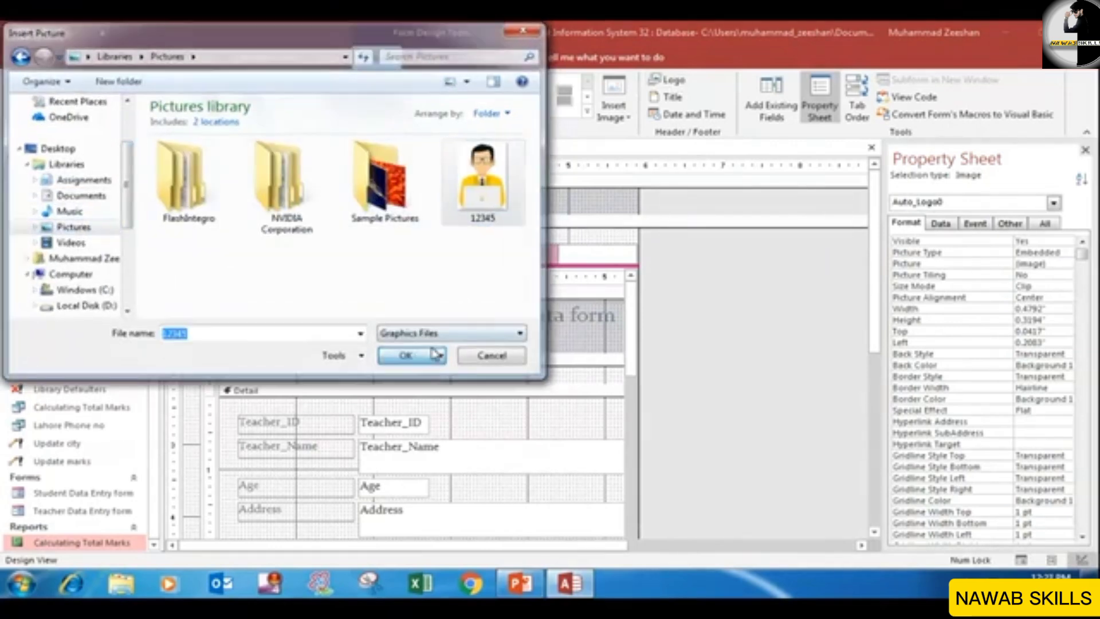
left_click(226, 208)
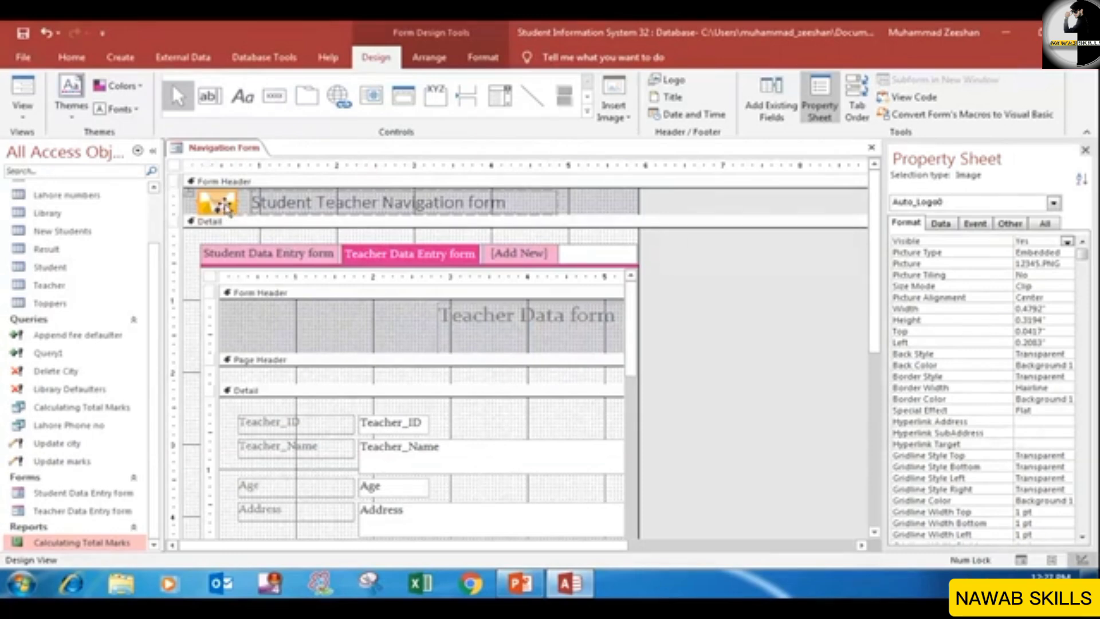
left_click_drag(225, 207, 221, 217)
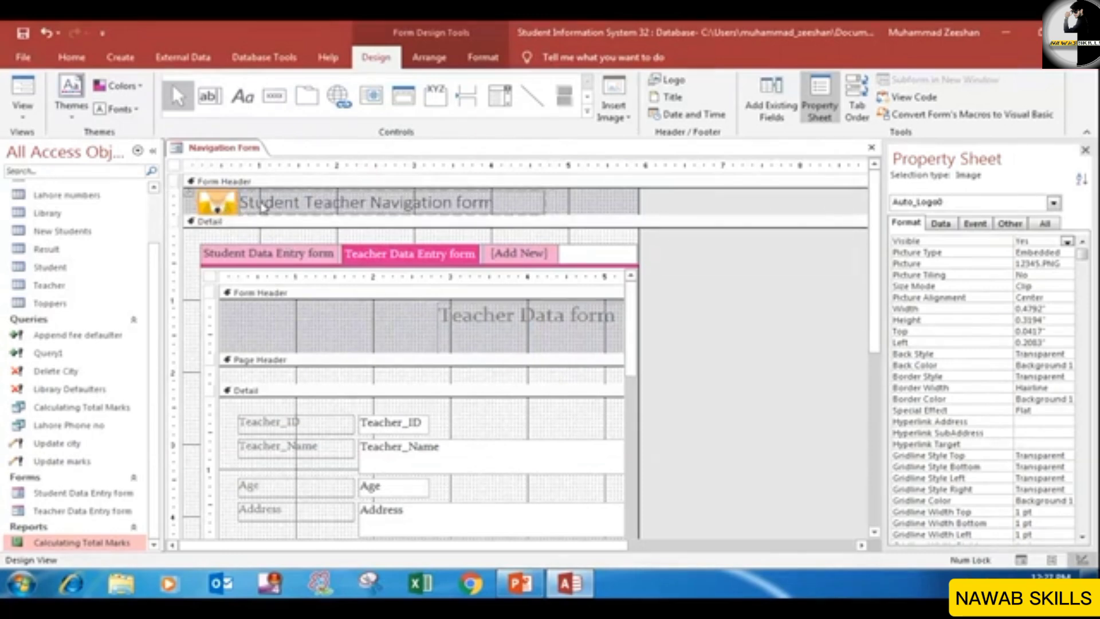
Examine the form's footer, header and detail sections and their properties in Design View
left_click_drag(874, 225, 872, 346)
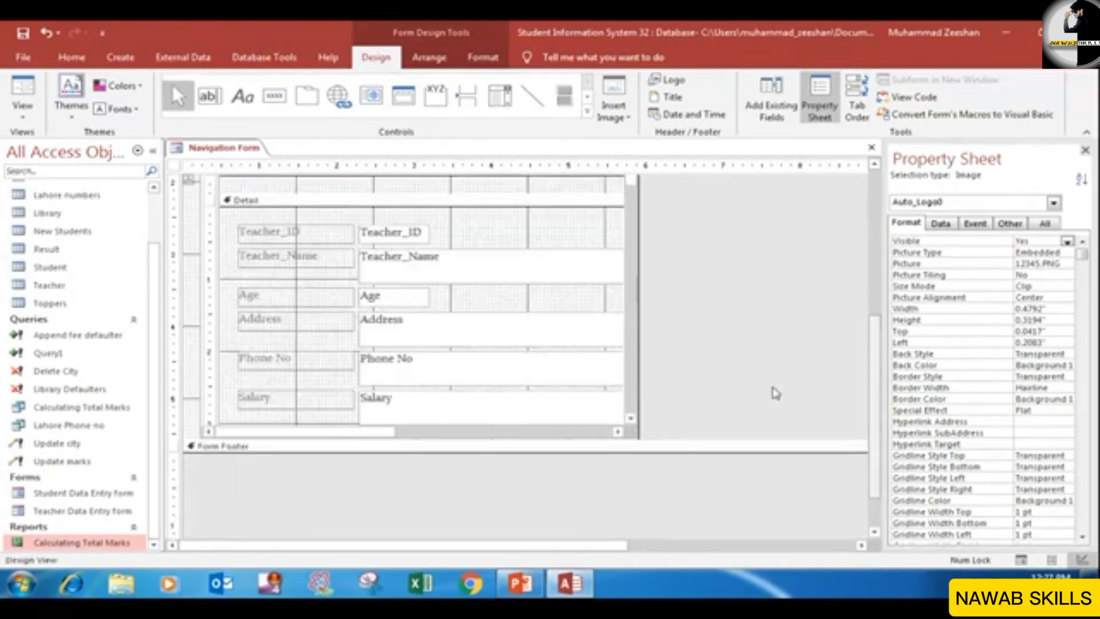
left_click(405, 446)
scroll(413, 401, "up", 5)
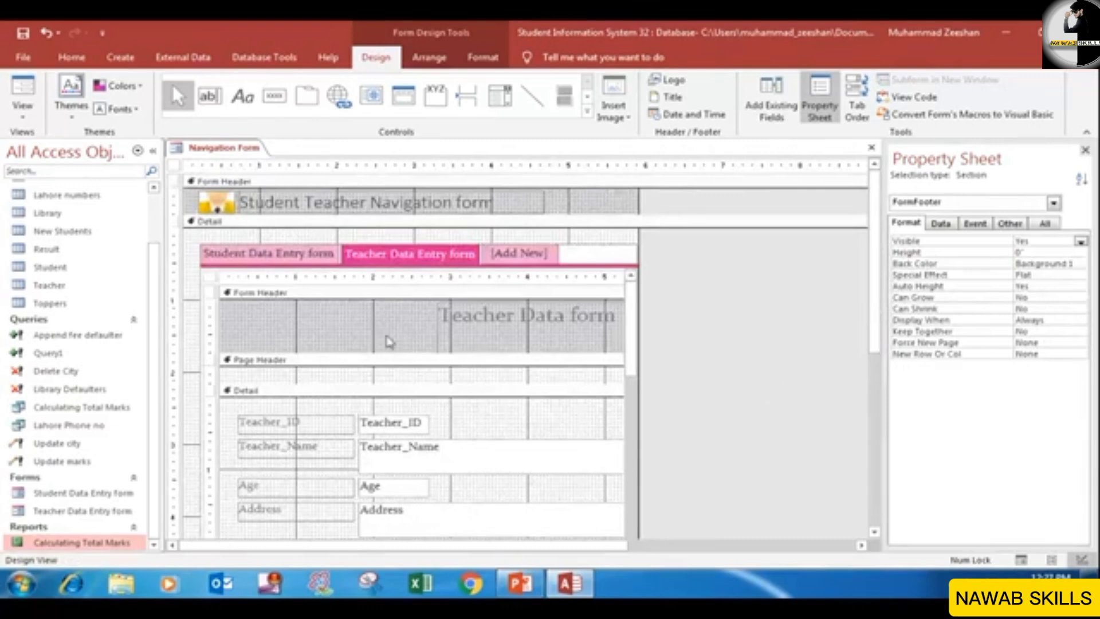
left_click(355, 223)
left_click(265, 182)
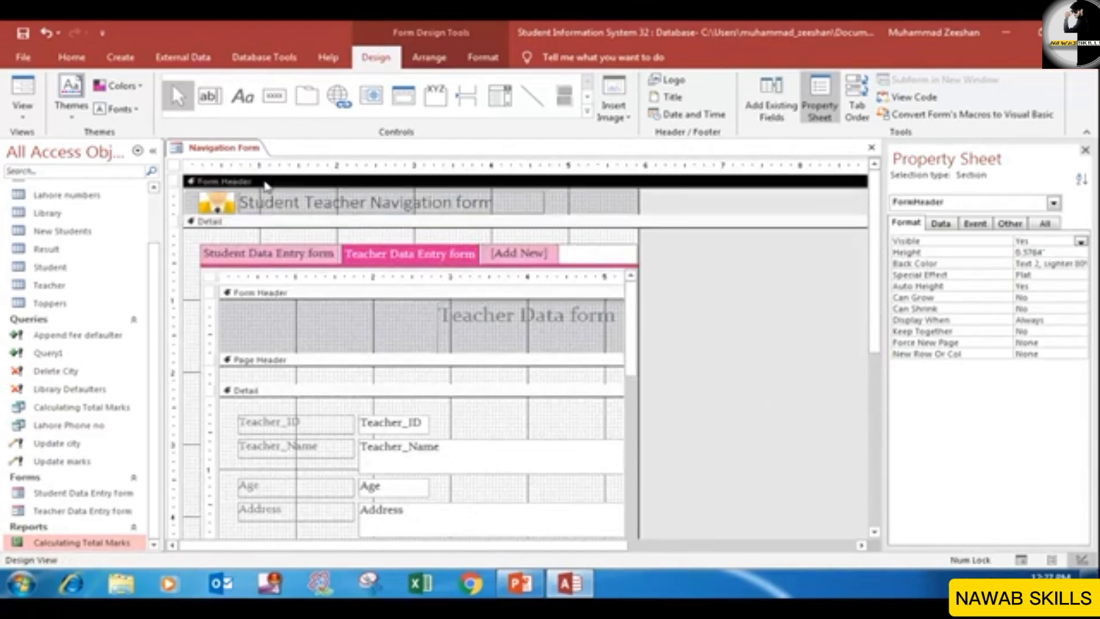
scroll(395, 450, "down", 2)
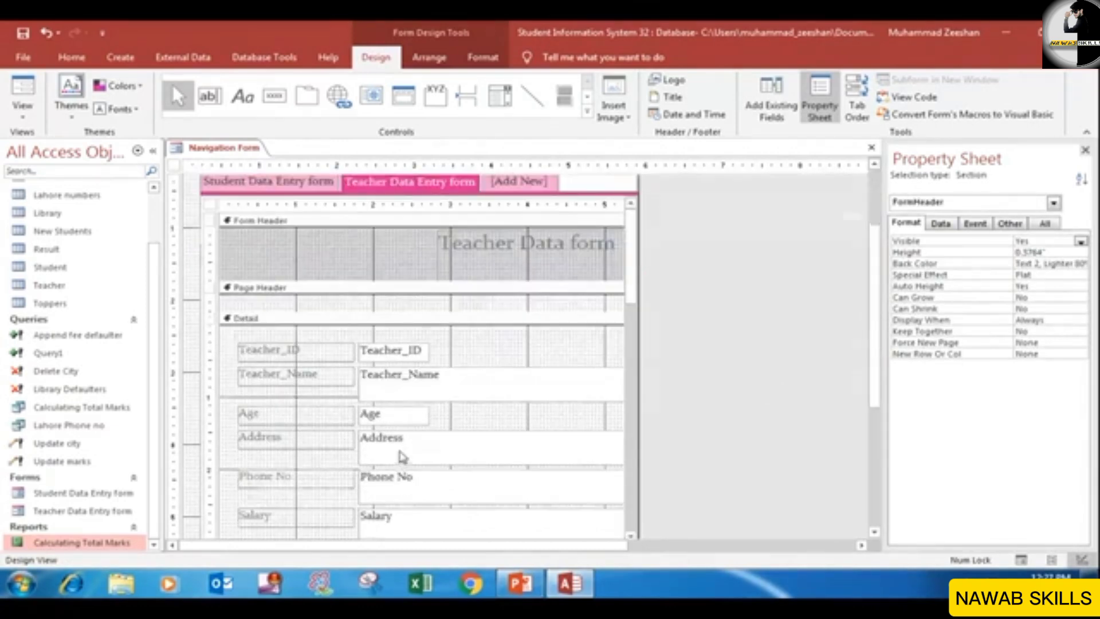
scroll(400, 455, "up", 2)
left_click(235, 218)
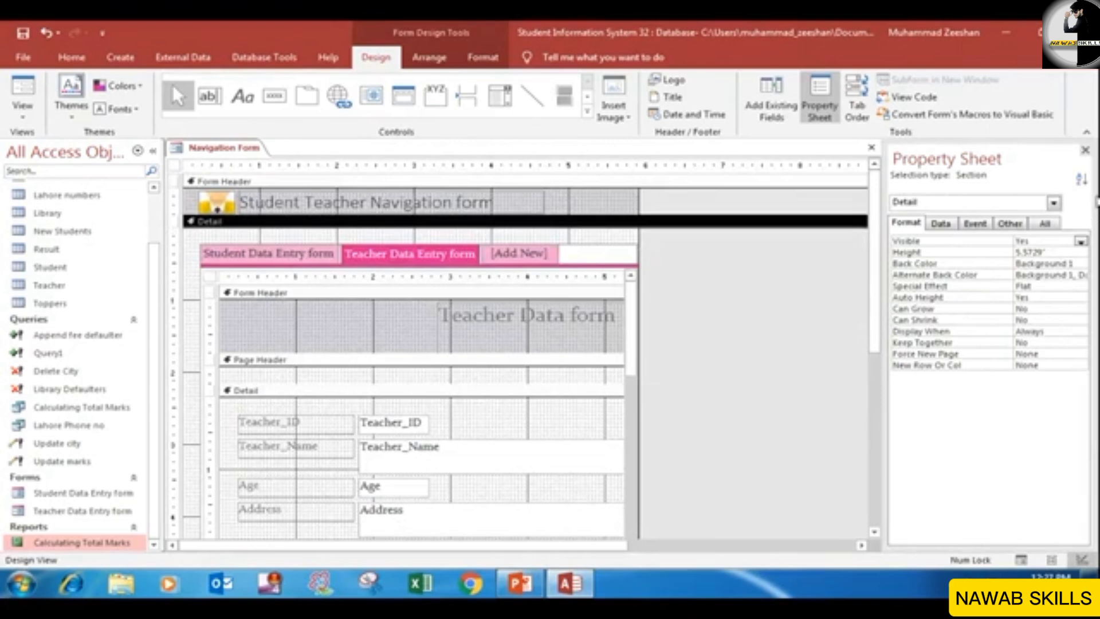
Examine the detail section's alternate back color property, the available form controls, and the embedded teacher subform's sections and fields
left_click(1049, 275)
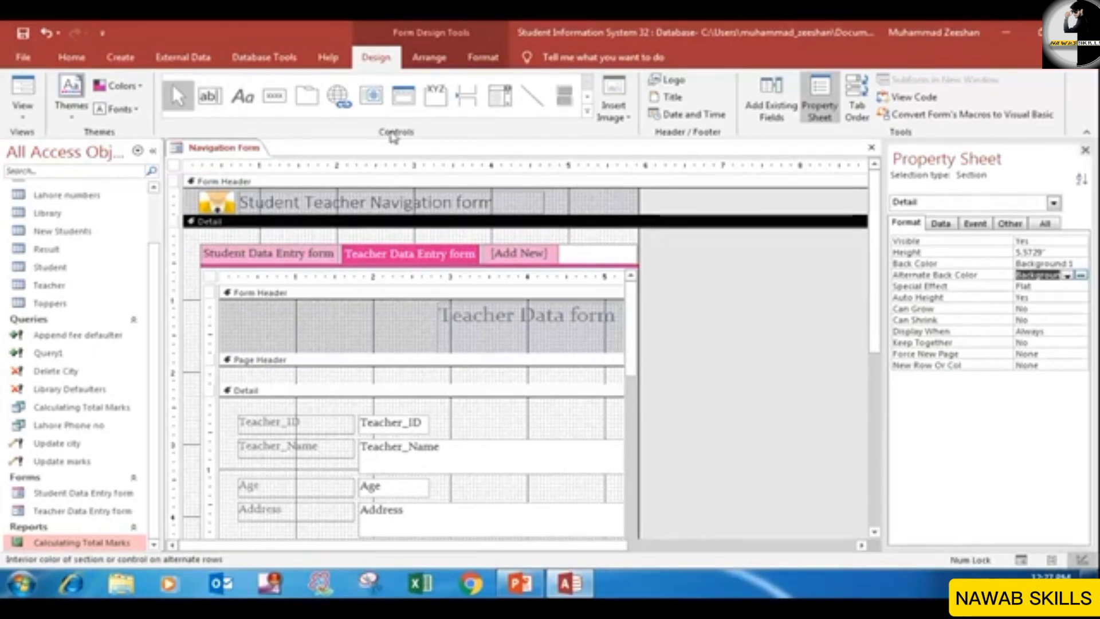
left_click(588, 112)
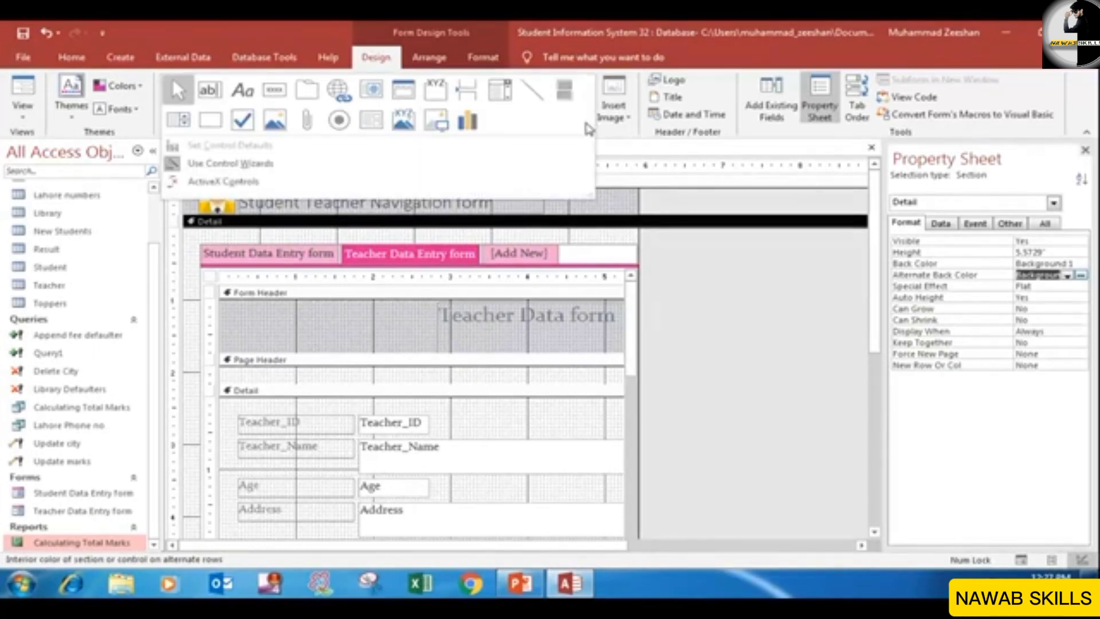
left_click(611, 254)
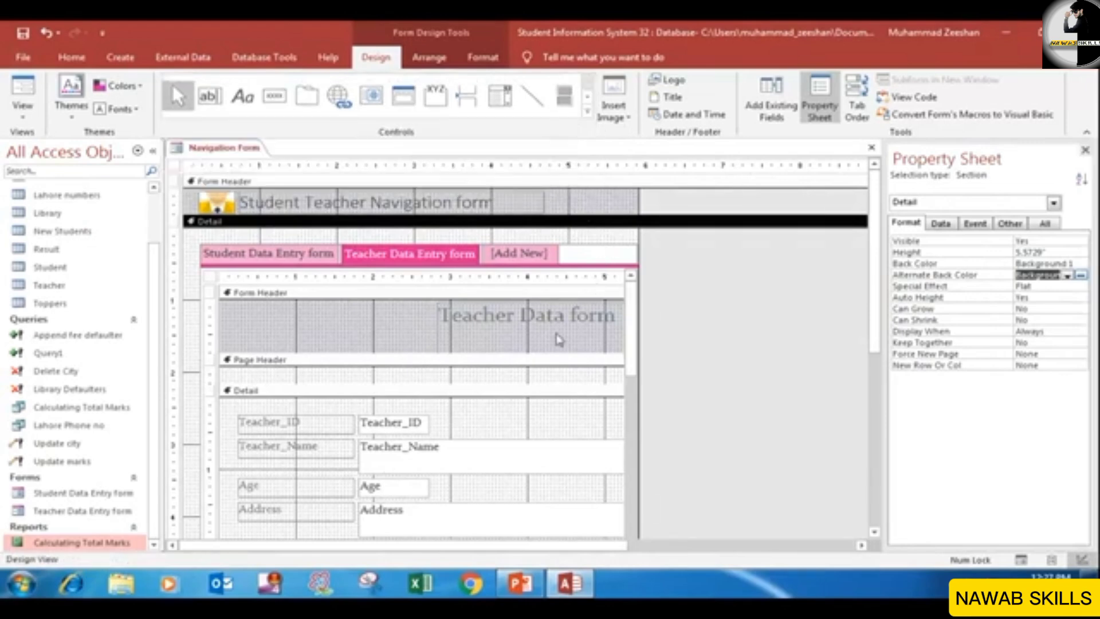
left_click(514, 381)
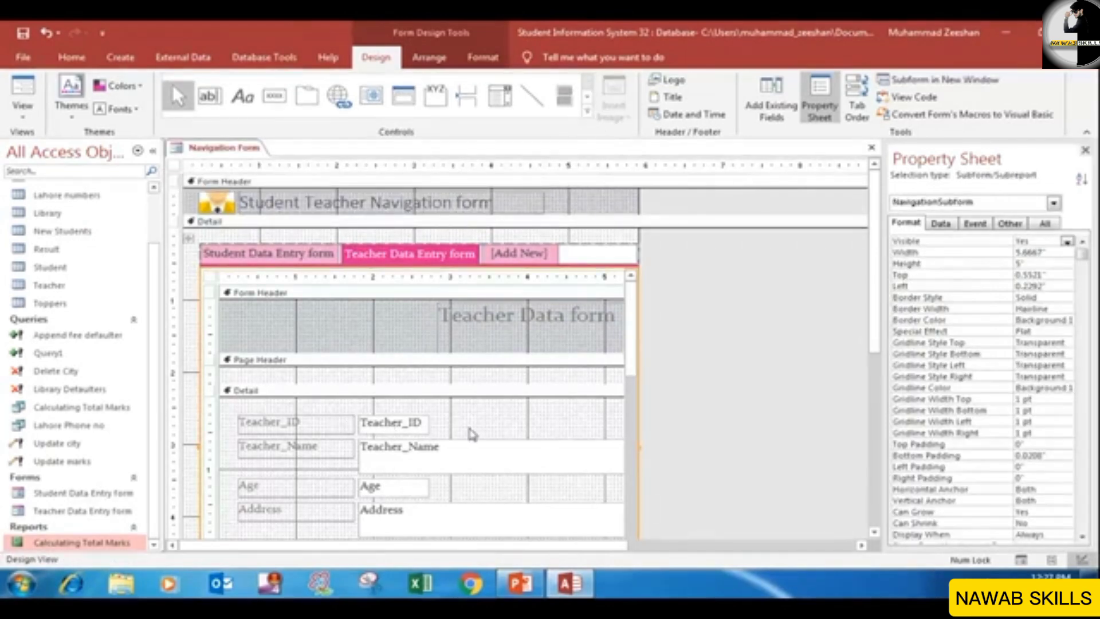
scroll(470, 432, "down", 3)
scroll(469, 431, "up", 2)
left_click(486, 391)
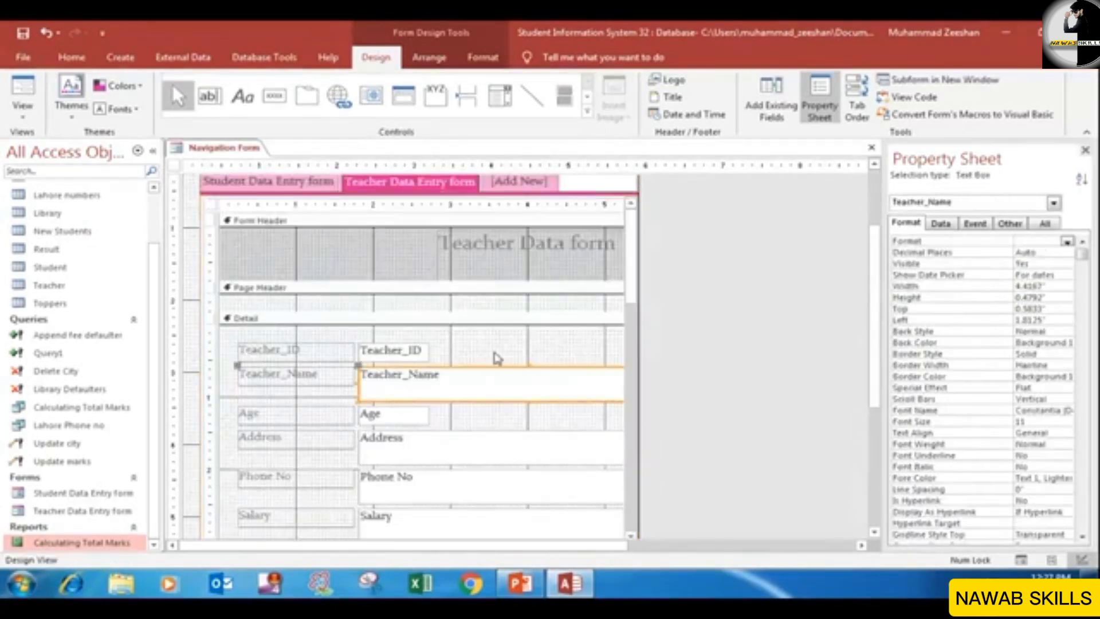
left_click(497, 358)
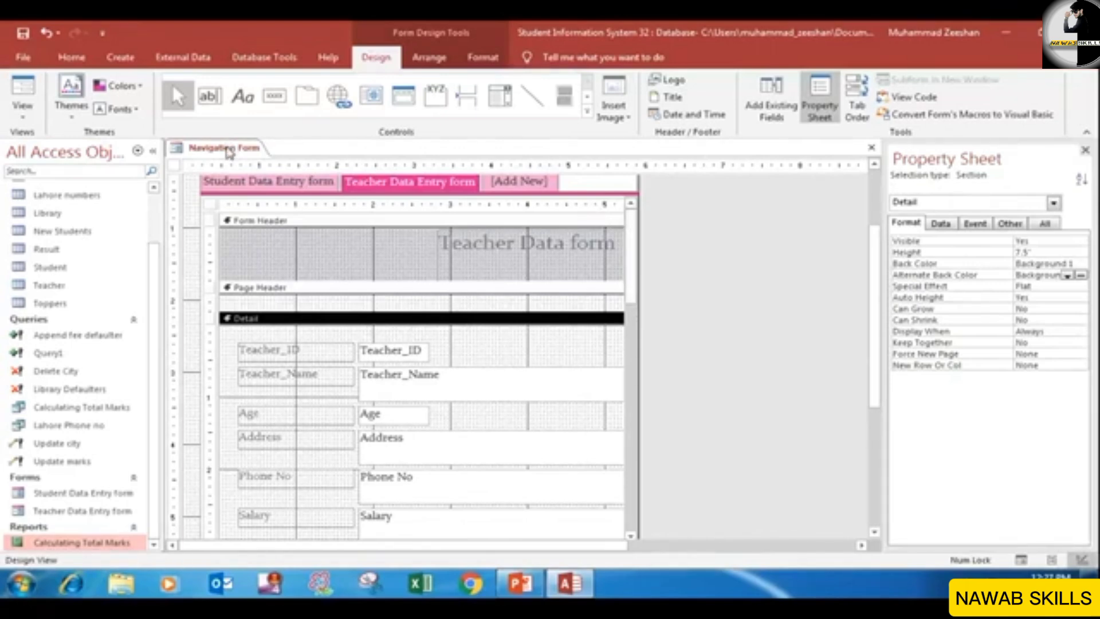
Display the navigation form in Form View, check the teacher and student data entry pages, and minimize the database window
right_click(229, 152)
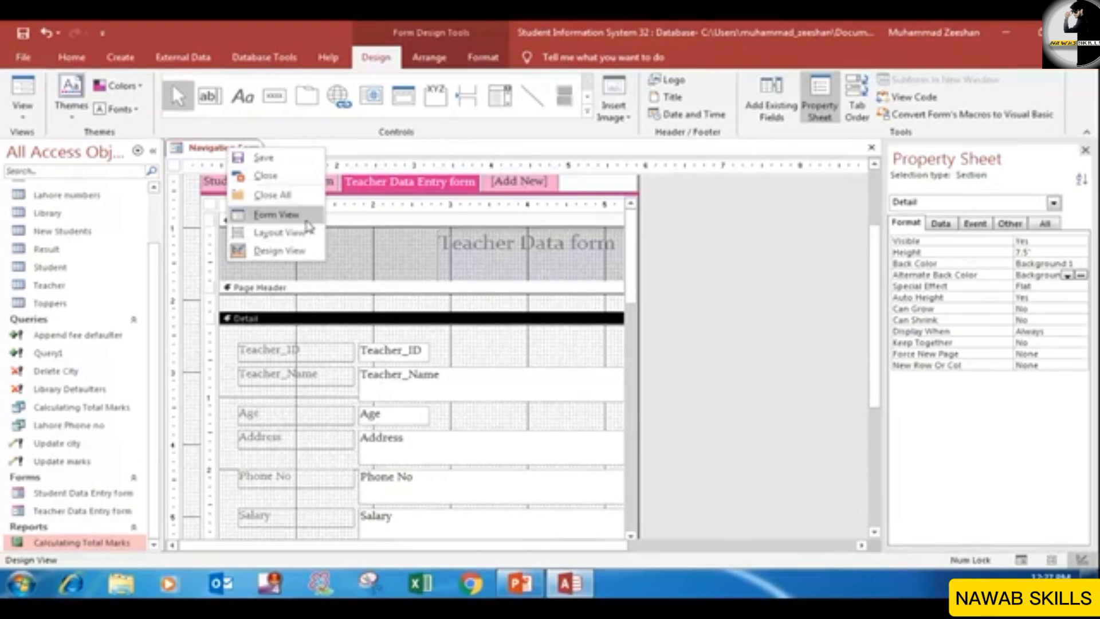
left_click(306, 220)
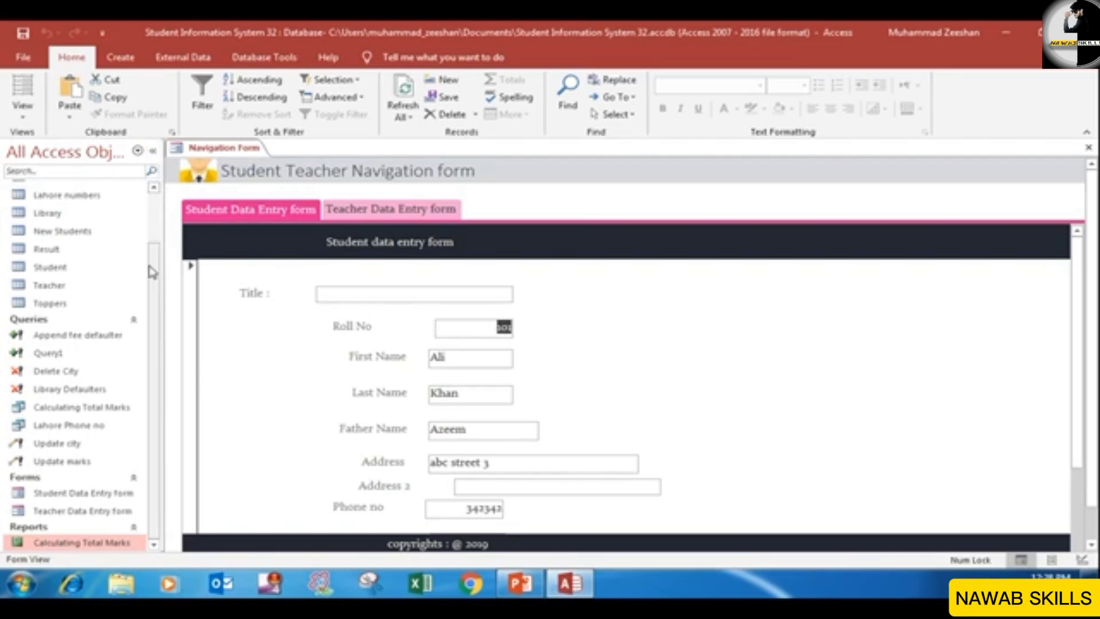
scroll(156, 223, "up", 1)
scroll(155, 224, "down", 1)
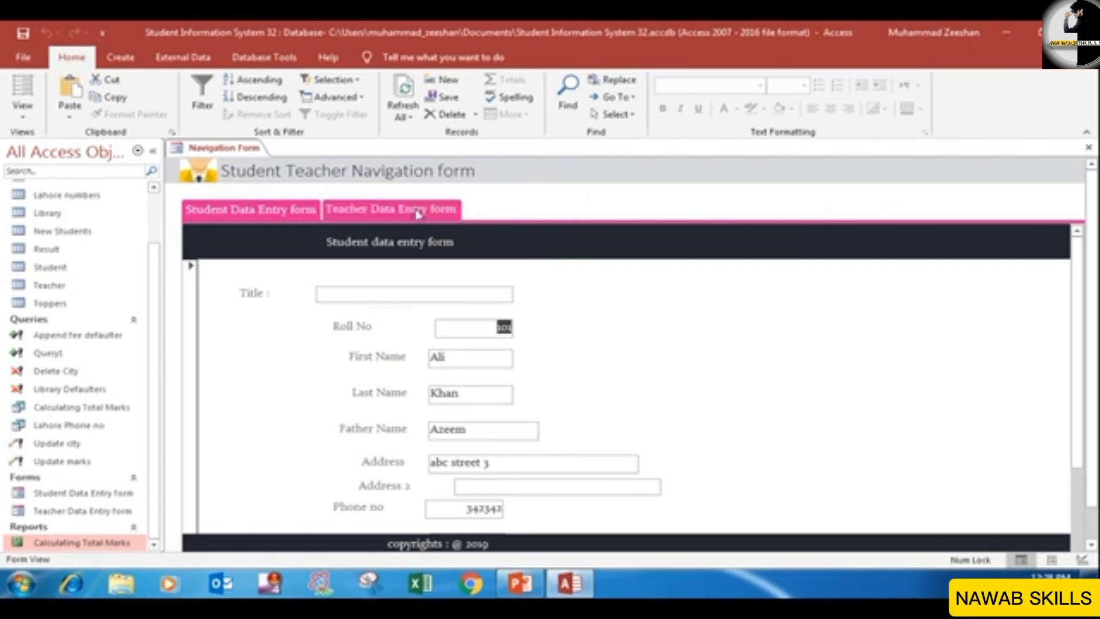
left_click(367, 211)
left_click(302, 211)
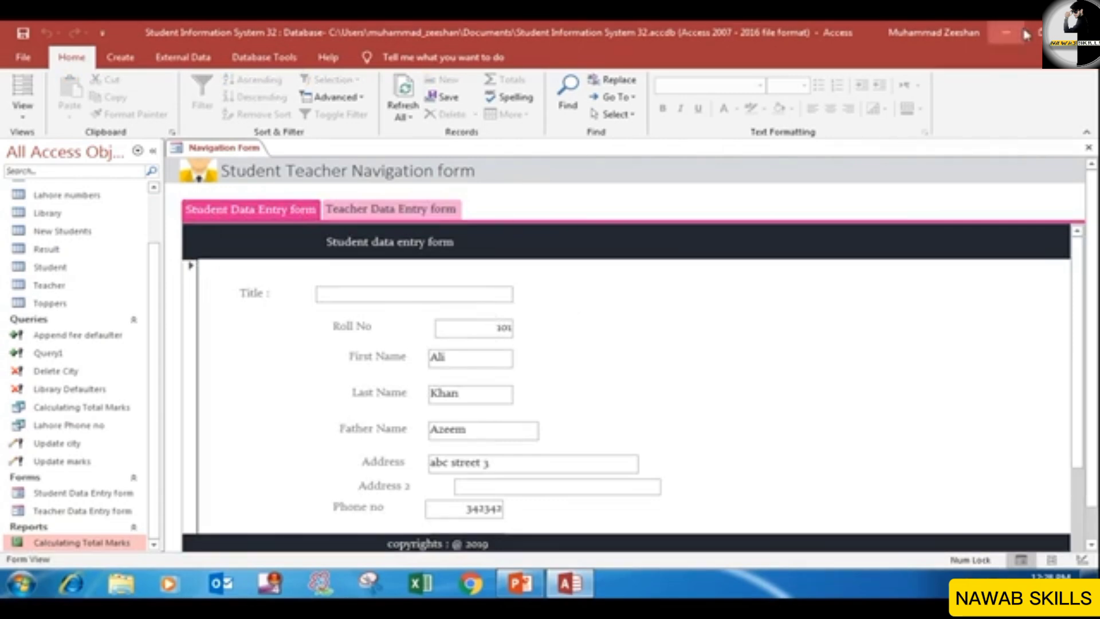
left_click(1009, 35)
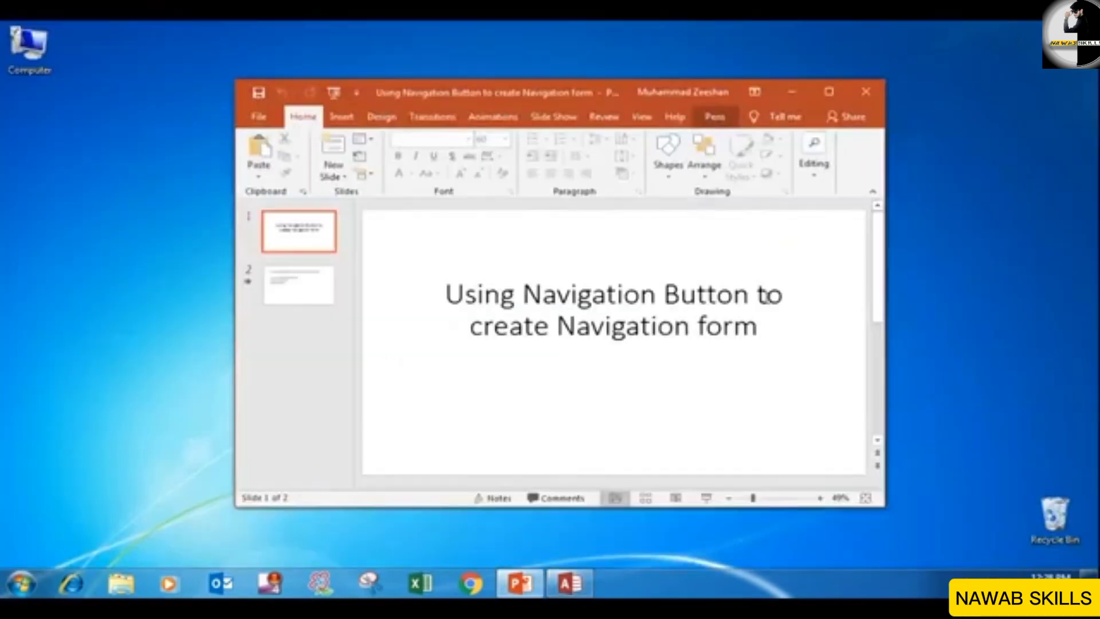